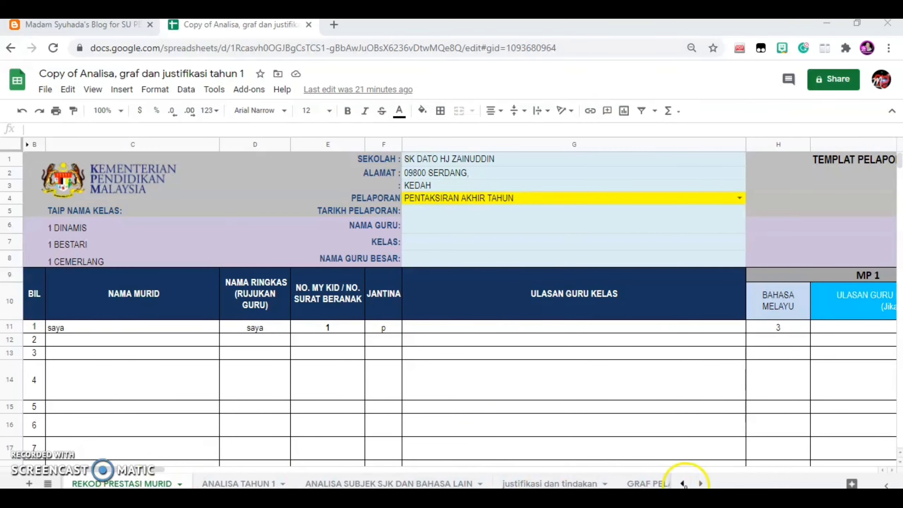
# Open the tutorial sheet and read the instructions on pasting values only, the pupil limit and the automatic yellow sections.
pyautogui.click(685, 484)
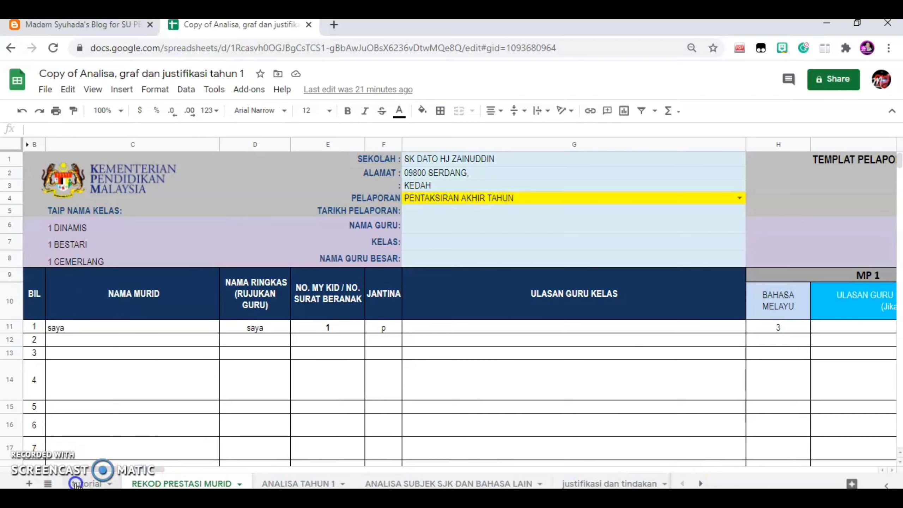
pyautogui.click(88, 484)
pyautogui.click(87, 485)
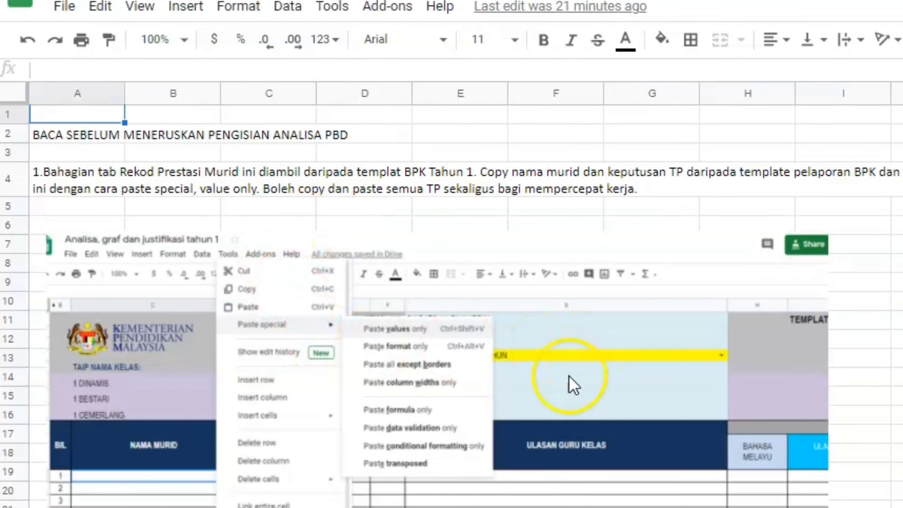
pyautogui.scroll(-4, 567, 377)
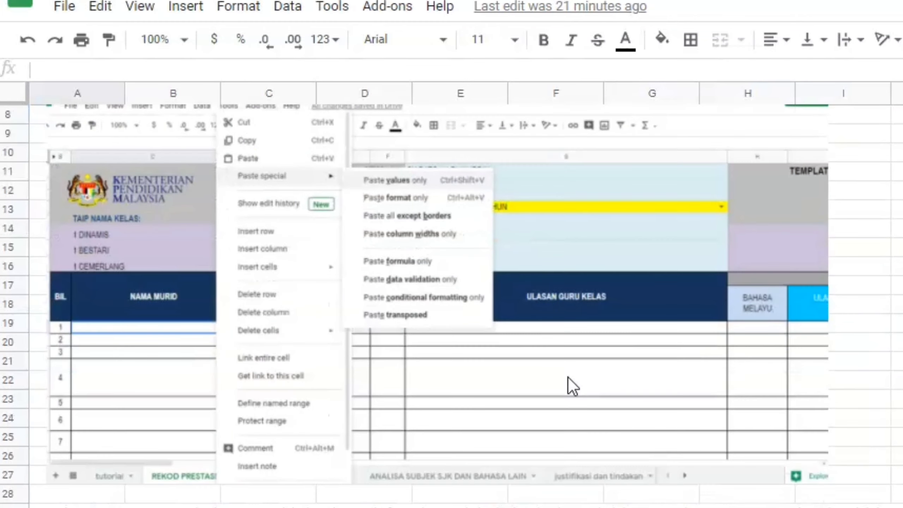
pyautogui.scroll(-1, 568, 377)
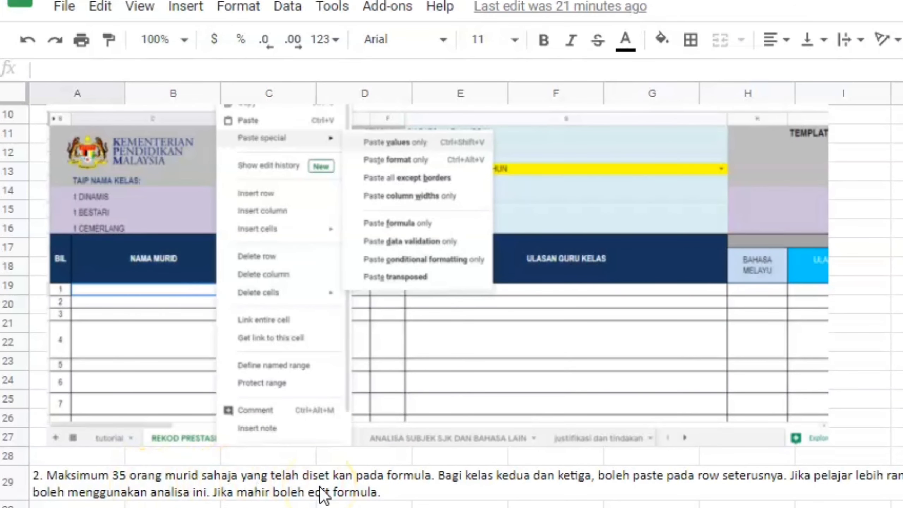
pyautogui.scroll(-1, 334, 495)
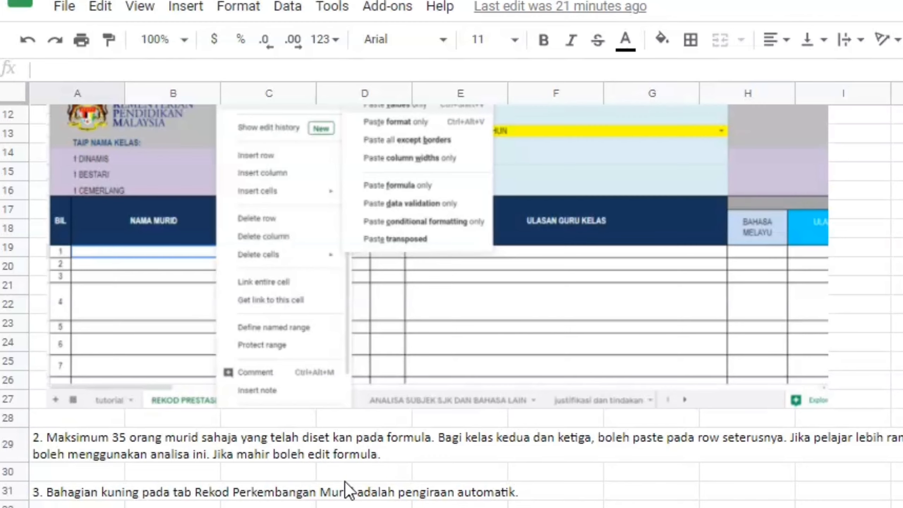
pyautogui.scroll(-3, 347, 491)
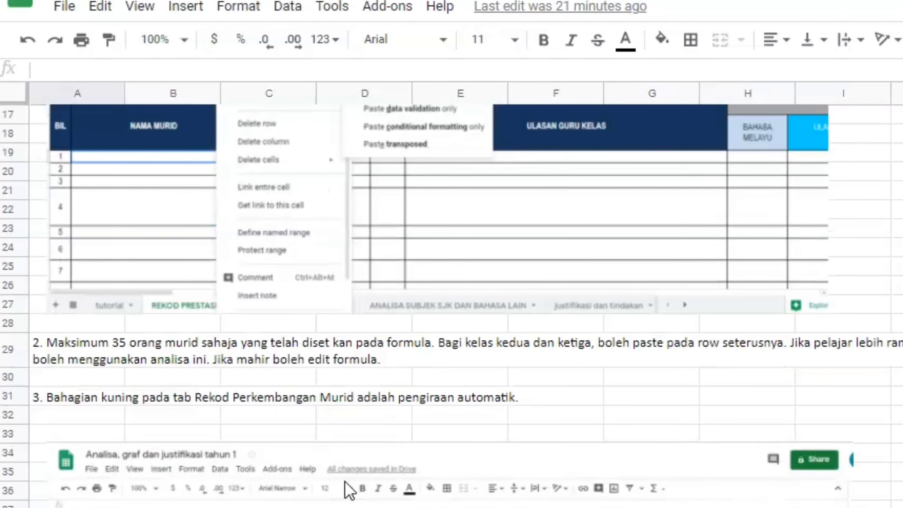
pyautogui.scroll(-6, 345, 483)
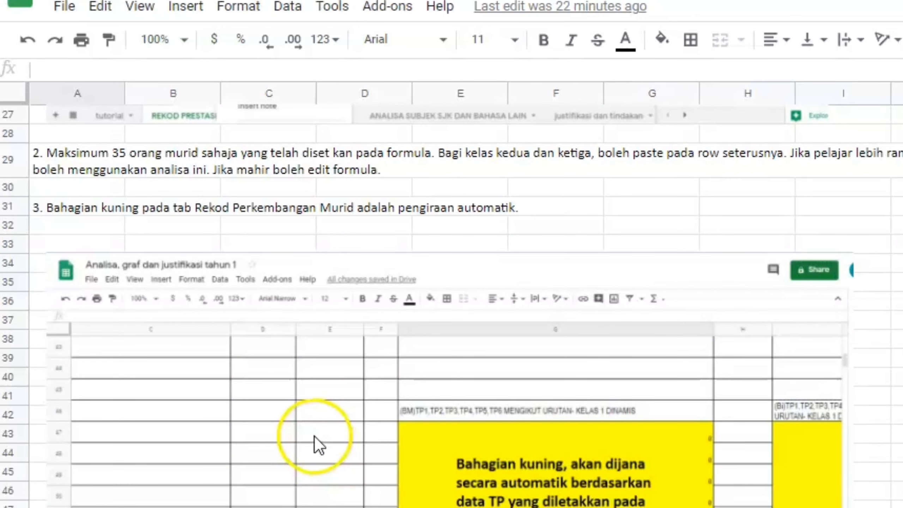
pyautogui.scroll(-1, 313, 443)
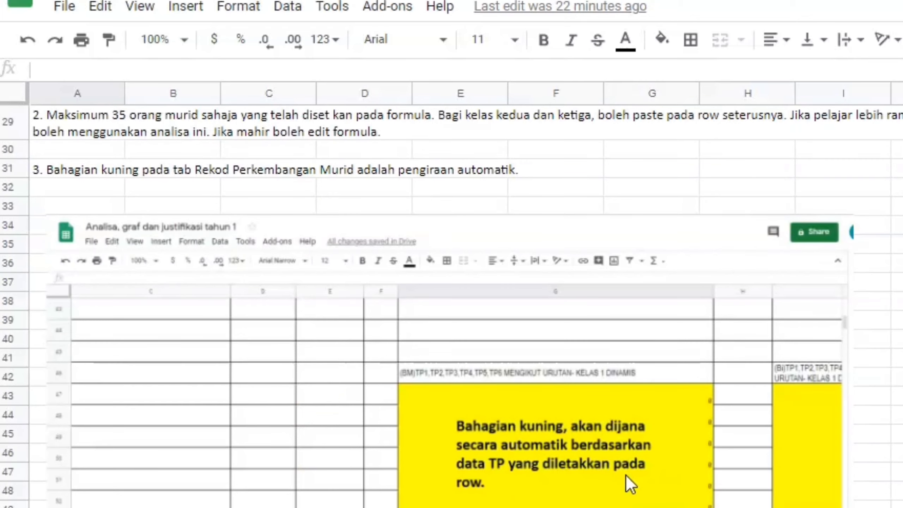
pyautogui.scroll(-3, 626, 474)
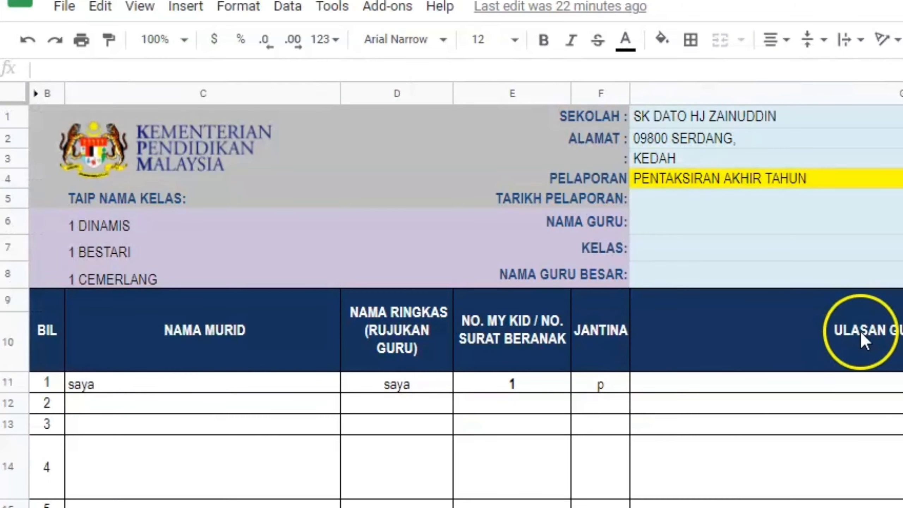
# Examine the TP1 and TP2 count formulas in the yellow Bahasa Melayu block of the REKOD PRESTASI MURID sheet.
pyautogui.scroll(-5, 854, 342)
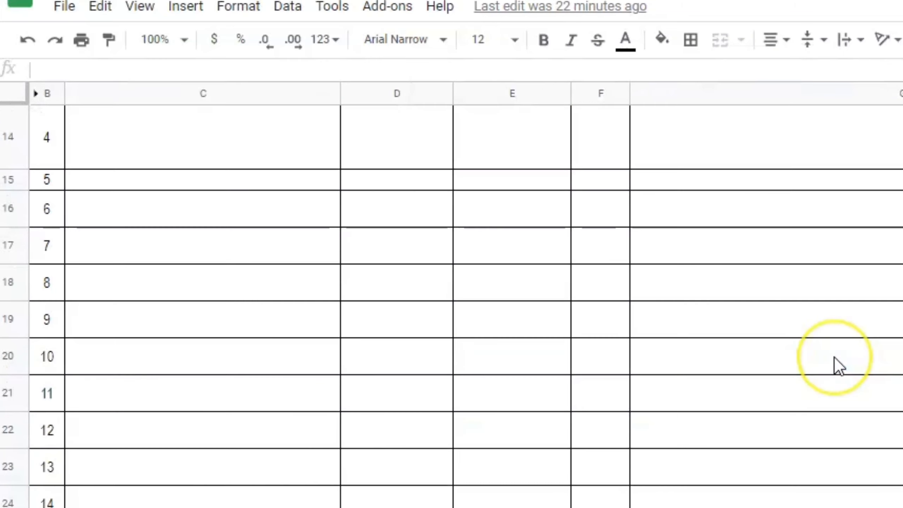
pyautogui.scroll(-9, 835, 358)
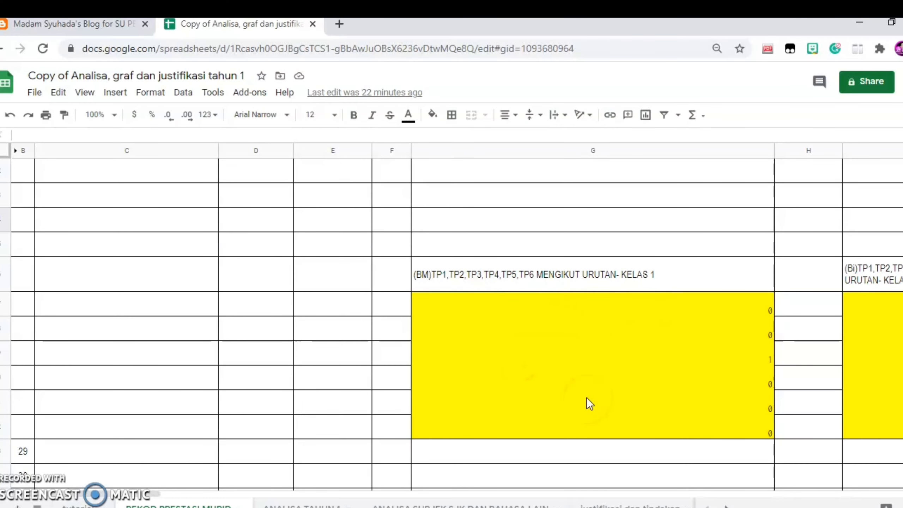
pyautogui.click(660, 310)
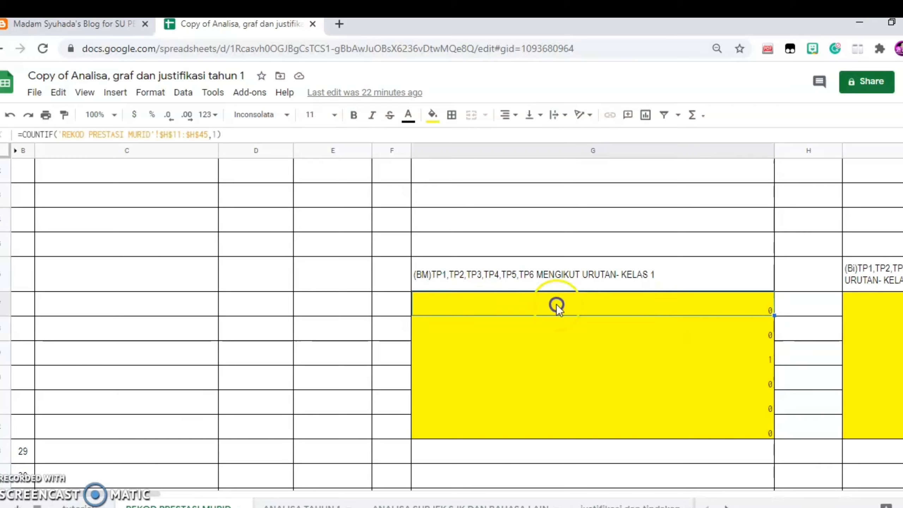
pyautogui.click(454, 335)
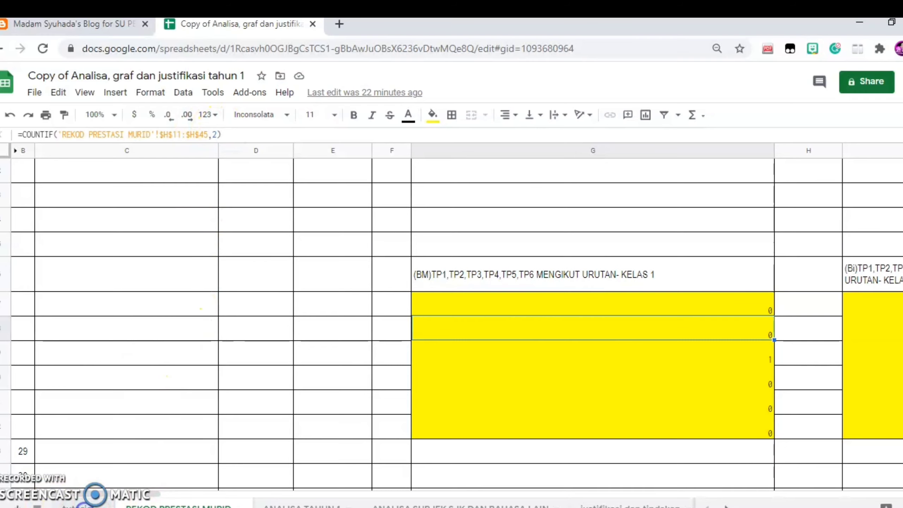
# Read the remaining numbered instructions on the tutorial sheet, from the class details through to the justification and action notes.
pyautogui.click(84, 505)
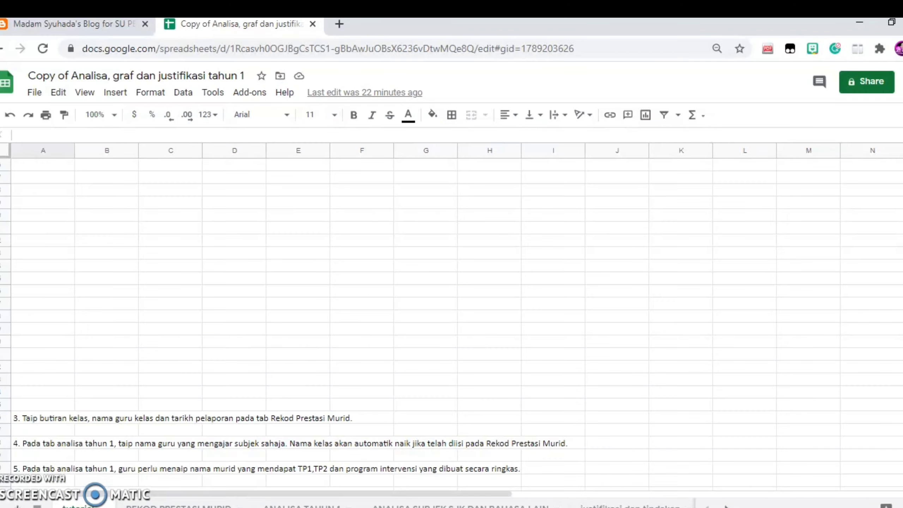
pyautogui.scroll(-1, 241, 419)
pyautogui.scroll(-2, 241, 419)
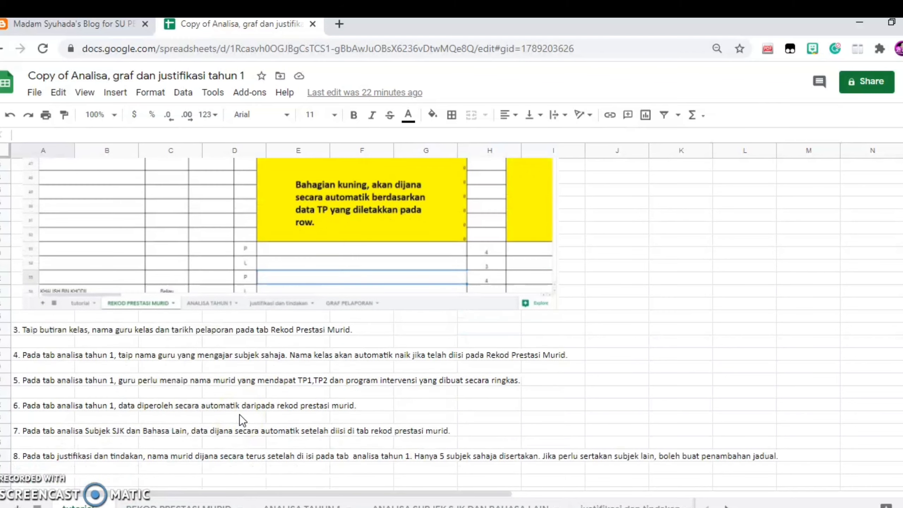
pyautogui.scroll(-2, 239, 414)
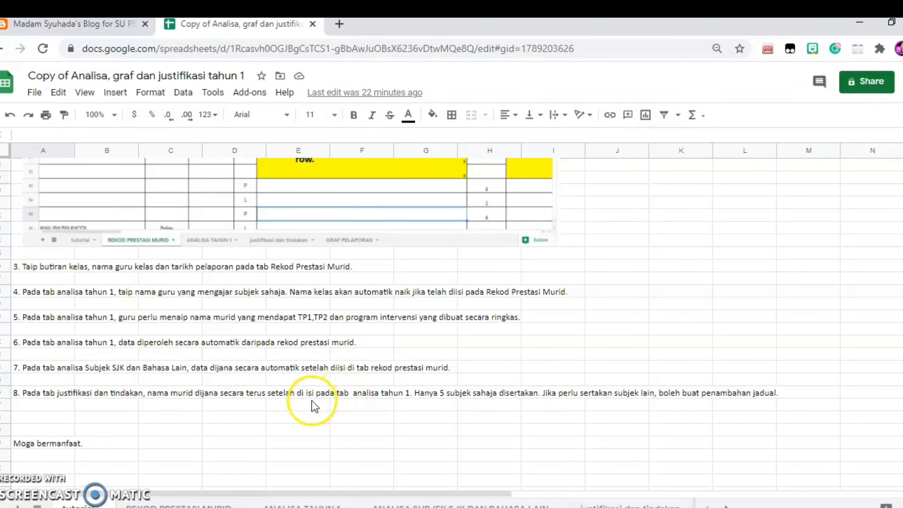
pyautogui.scroll(-3, 312, 400)
pyautogui.scroll(6, 312, 401)
pyautogui.scroll(7, 312, 400)
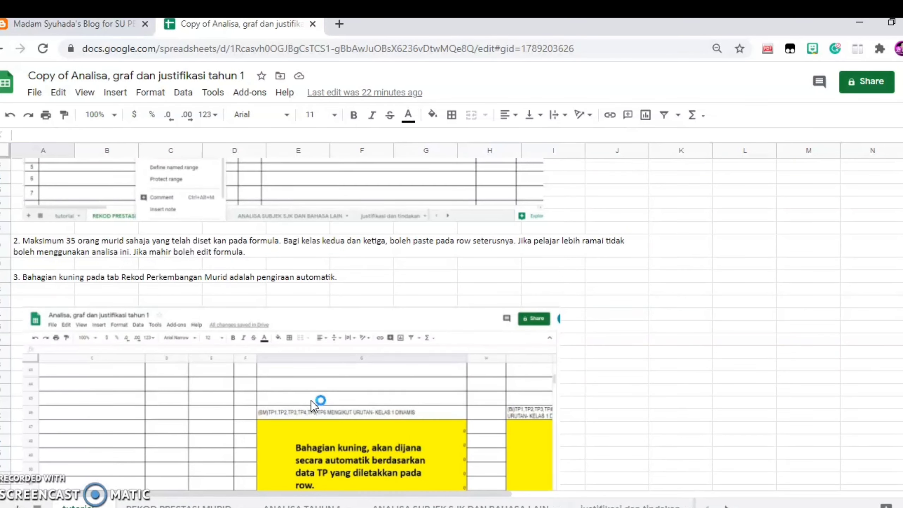
pyautogui.scroll(1, 329, 401)
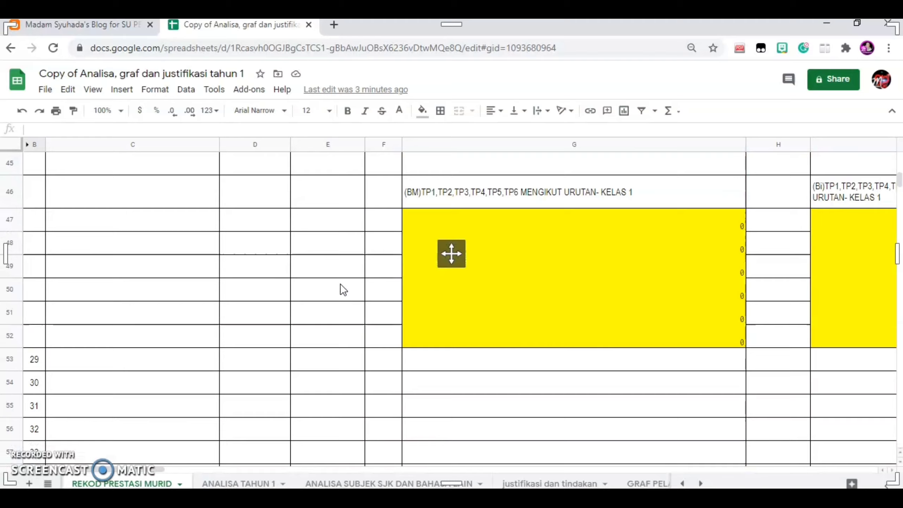
# Review the Bahasa Melayu and Bahasa Inggeris analysis tables on the ANALISA TAHUN 1 sheet.
pyautogui.scroll(20, 340, 285)
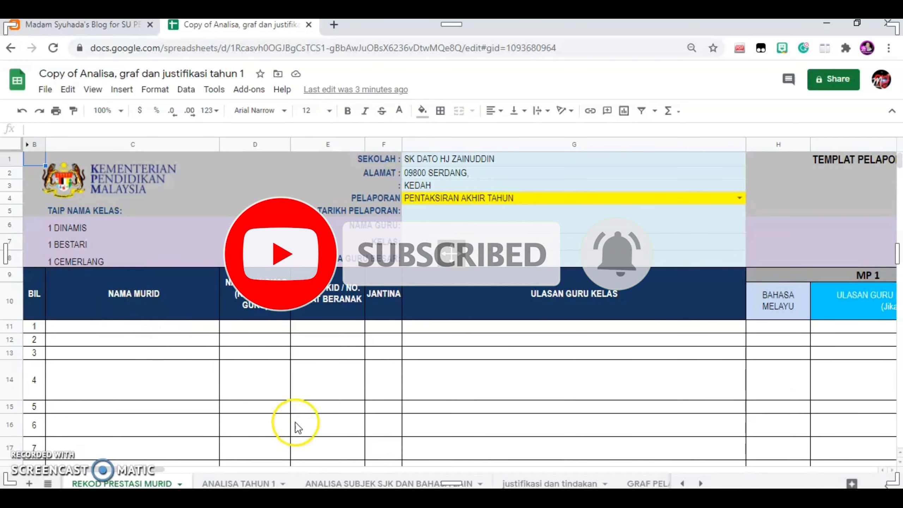
pyautogui.click(251, 483)
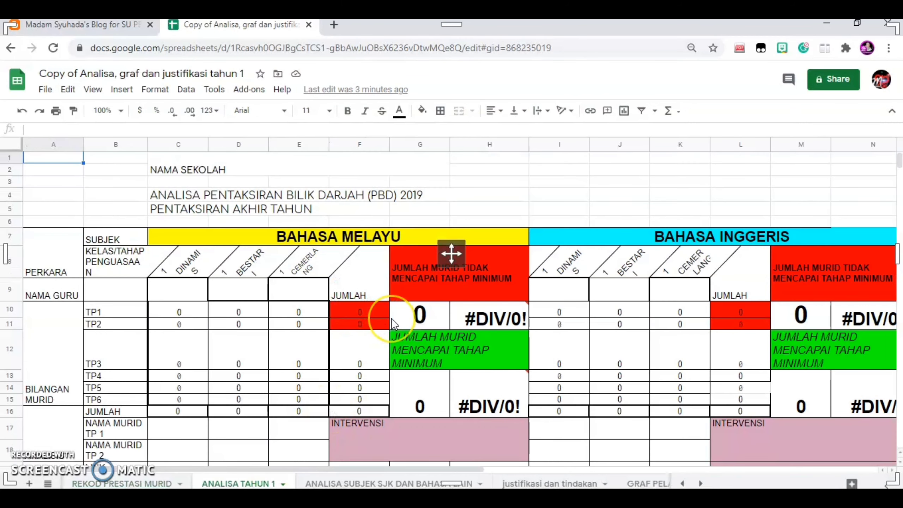
pyautogui.scroll(-1, 391, 319)
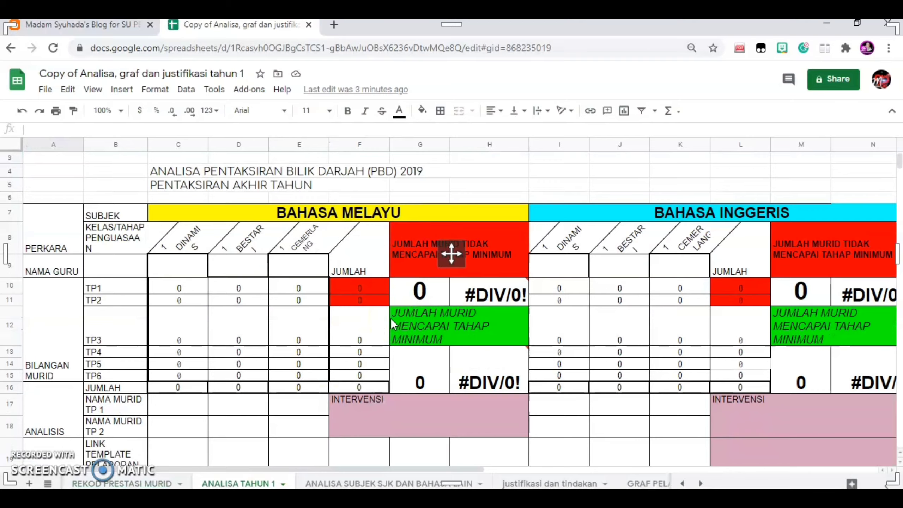
pyautogui.scroll(-2, 392, 320)
pyautogui.scroll(3, 390, 319)
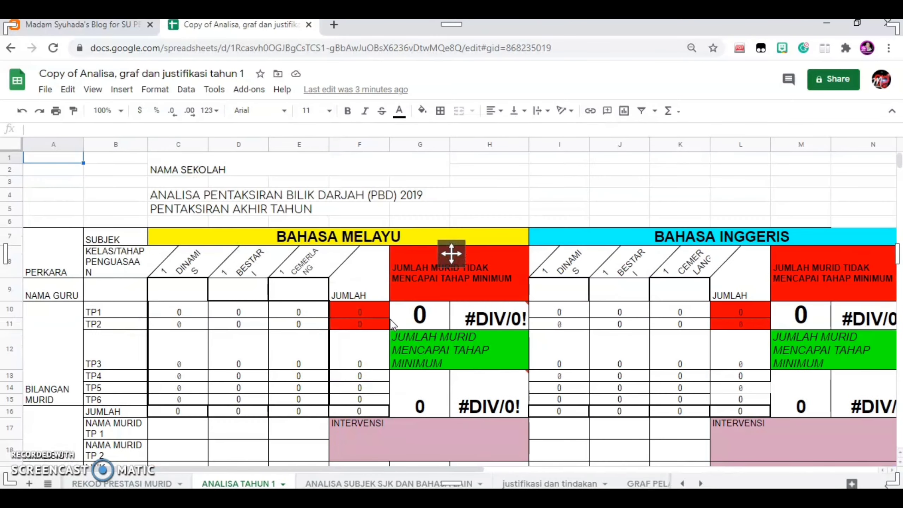
# Fill the first pupil row of REKOD PRESTASI MURID with "saya" as name and short name, a MyKid/birth certificate number, and gender "p".
pyautogui.click(93, 483)
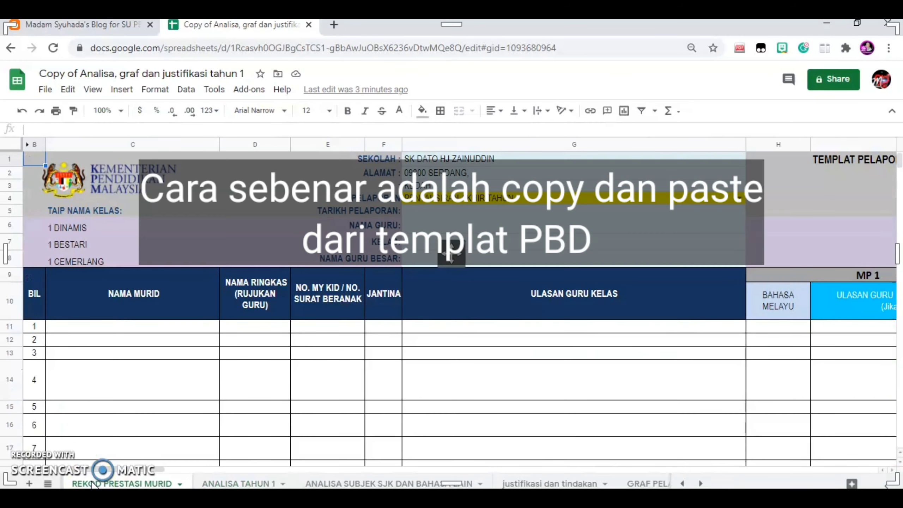
pyautogui.click(139, 326)
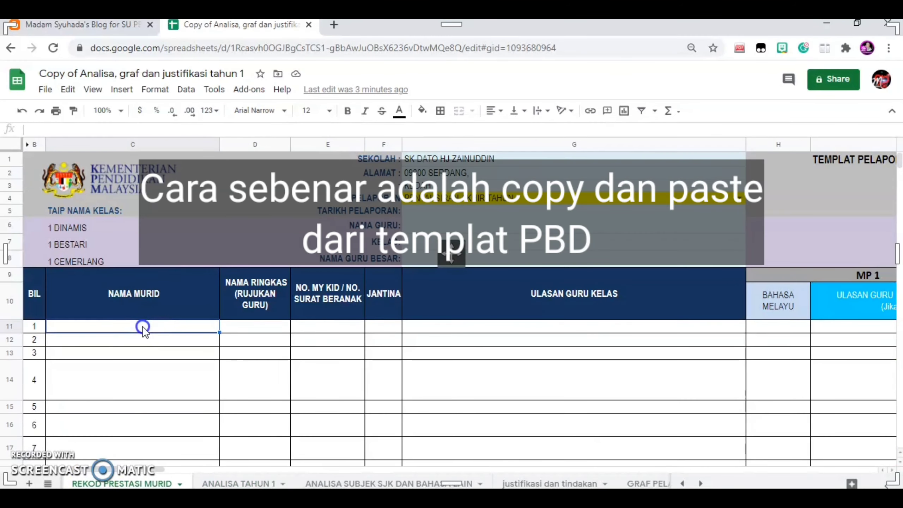
pyautogui.write('saya')
pyautogui.click(281, 327)
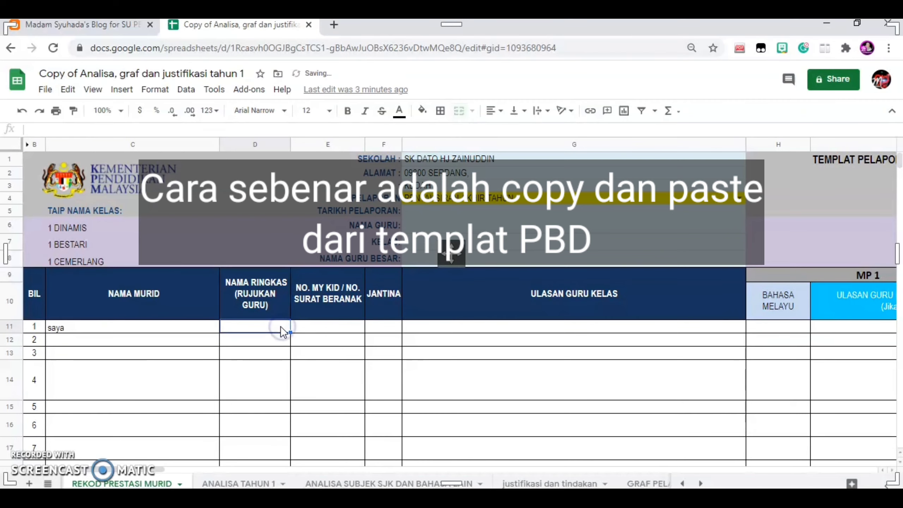
pyautogui.click(315, 329)
pyautogui.write('1')
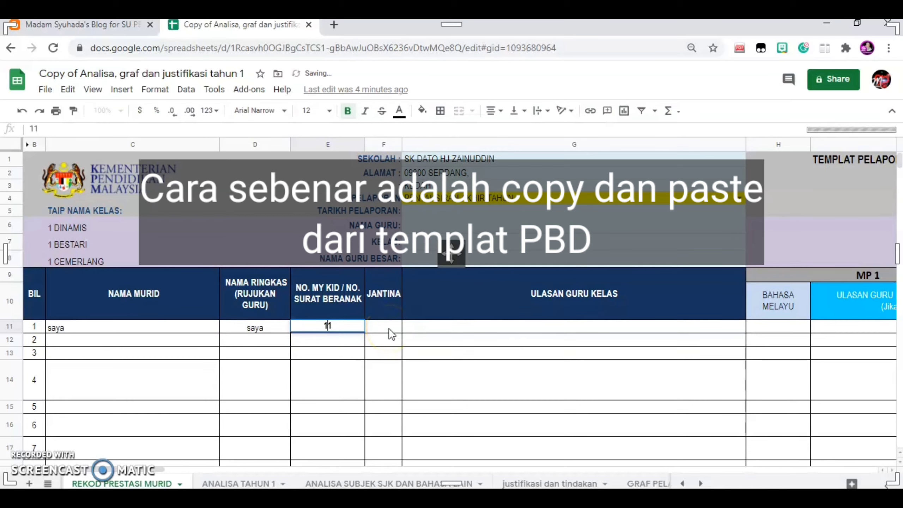
pyautogui.click(372, 329)
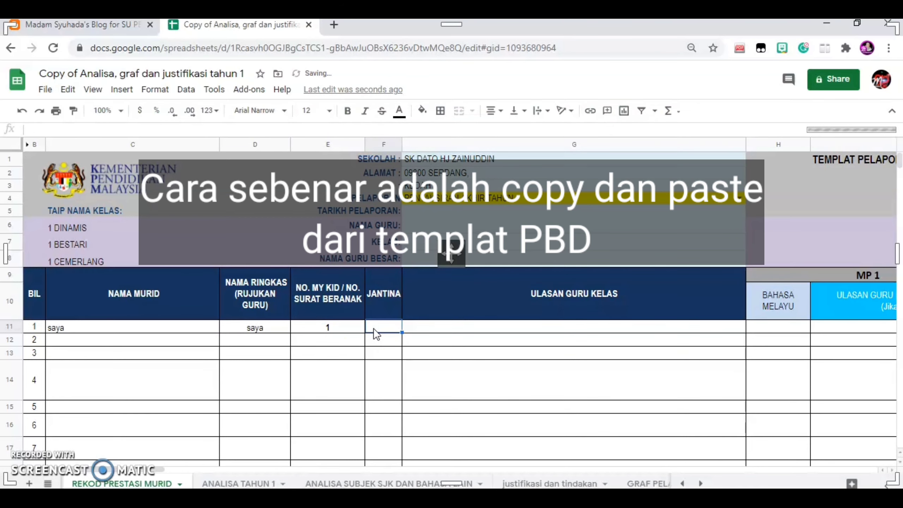
pyautogui.write('p')
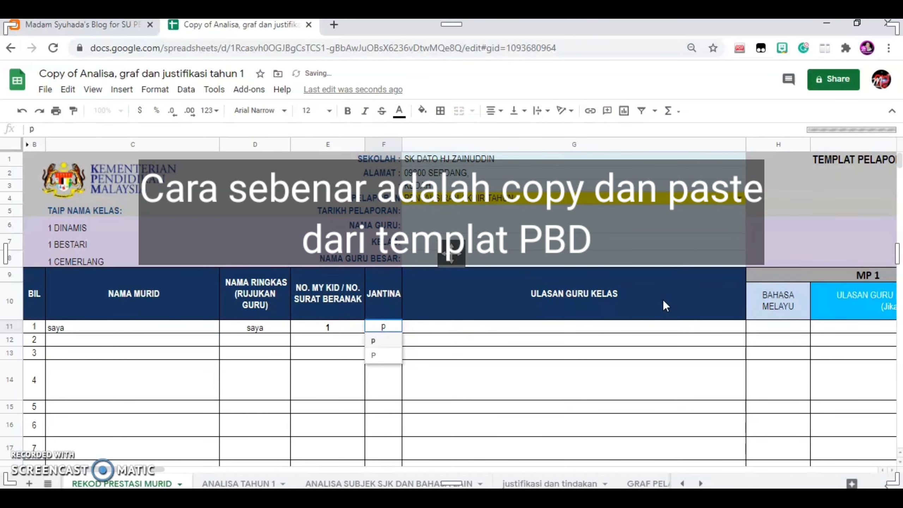
# Enter achievement level 3 for the first pupil in Bahasa Melayu, Bahasa Inggeris and Matematik.
pyautogui.click(782, 328)
pyautogui.write('3')
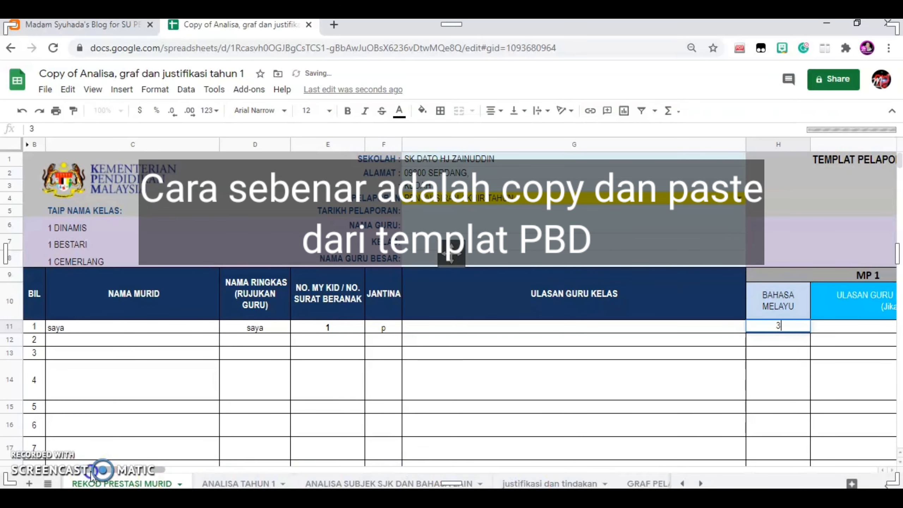
pyautogui.moveTo(92, 475); pyautogui.dragTo(258, 468)
pyautogui.click(50, 309)
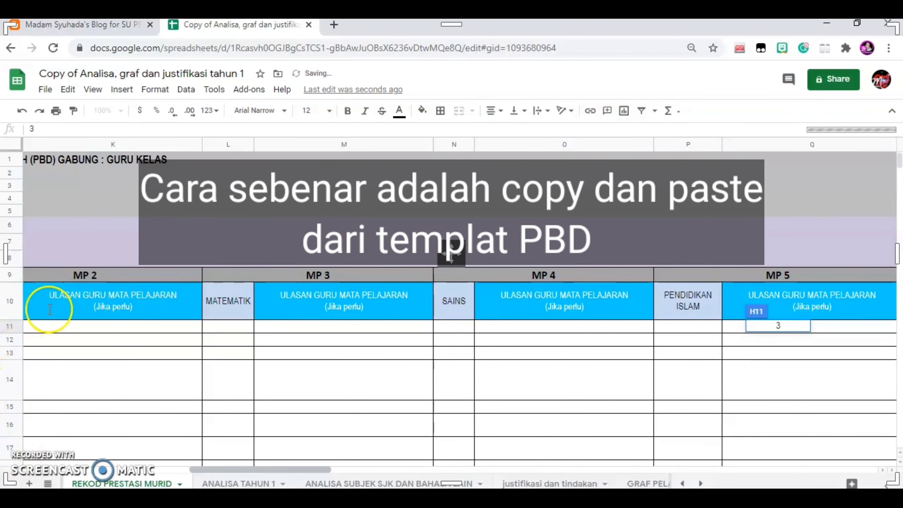
pyautogui.click(275, 326)
pyautogui.write('3')
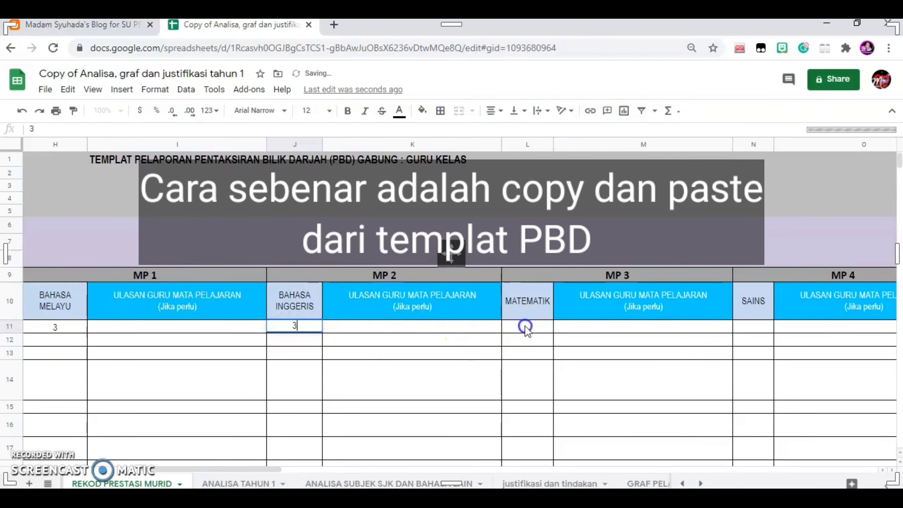
pyautogui.click(527, 326)
pyautogui.write('3')
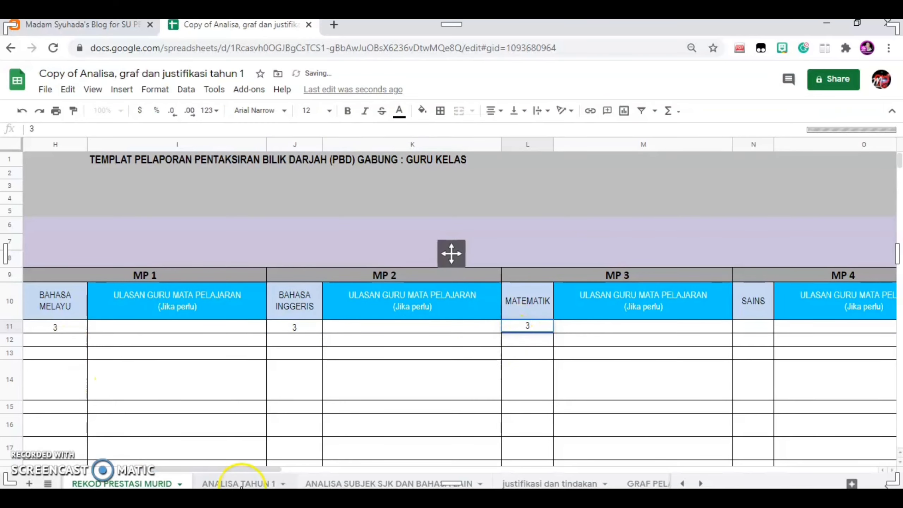
# Check the TP counts and percentages for the entered levels on the ANALISA TAHUN 1 sheet.
pyautogui.click(243, 484)
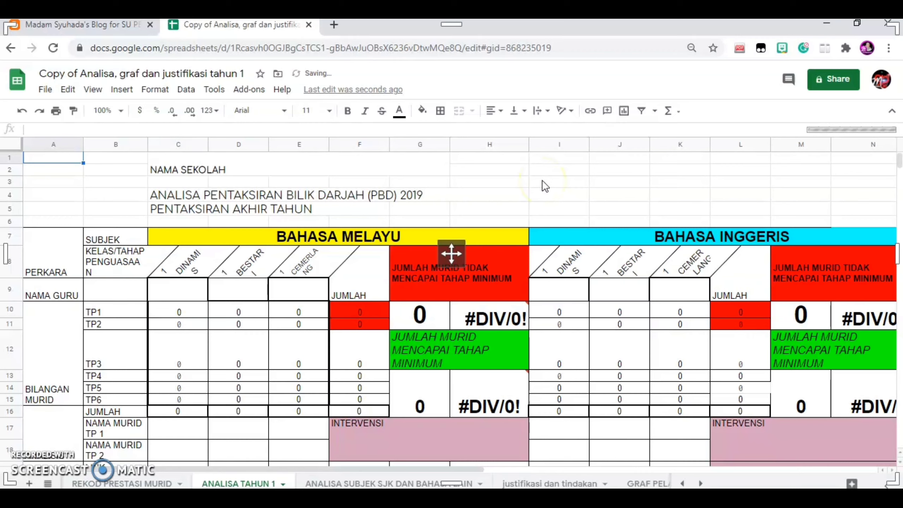
pyautogui.click(262, 323)
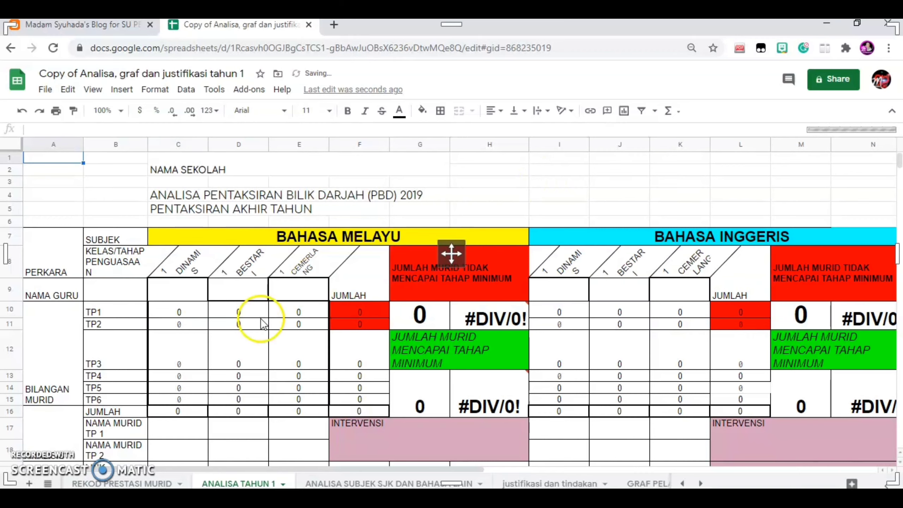
pyautogui.click(291, 471)
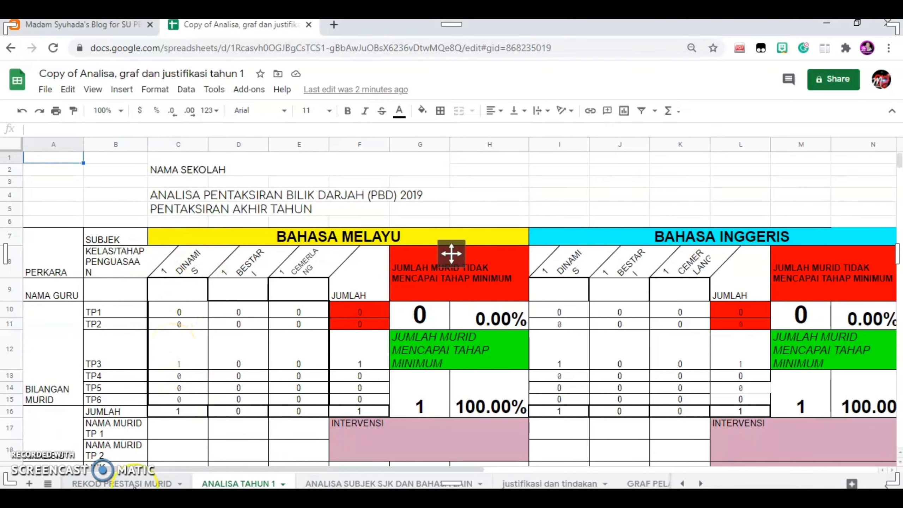
# Compare the first pupil's entries on REKOD PRESTASI MURID with the Bahasa Melayu and Bahasa Inggeris tables on ANALISA TAHUN 1.
pyautogui.click(134, 484)
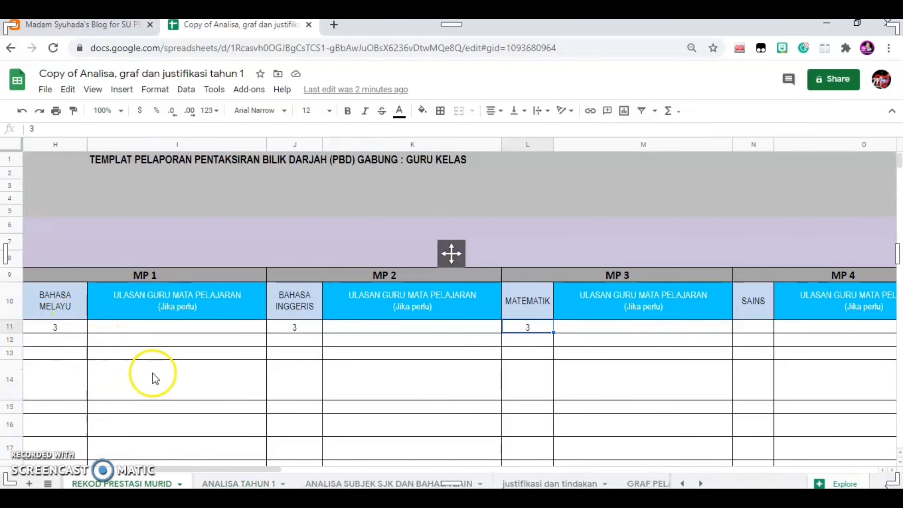
pyautogui.moveTo(219, 464); pyautogui.dragTo(41, 460)
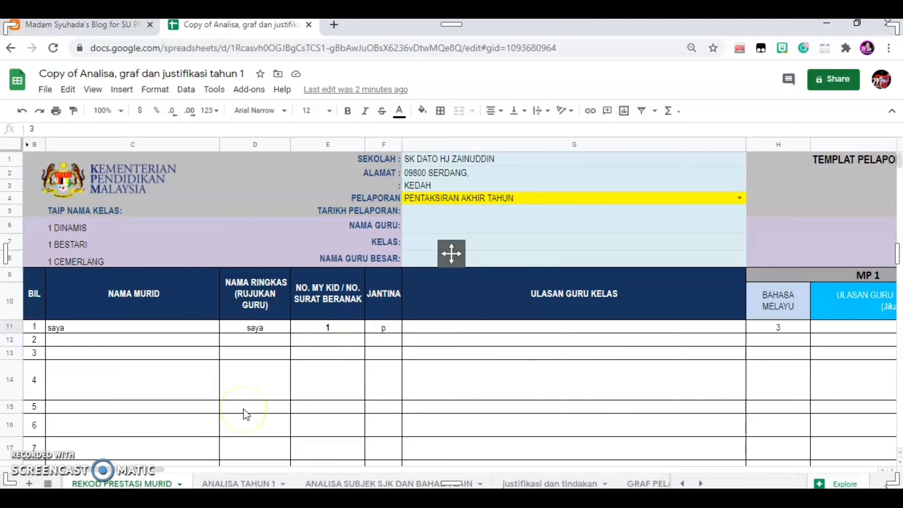
pyautogui.click(242, 482)
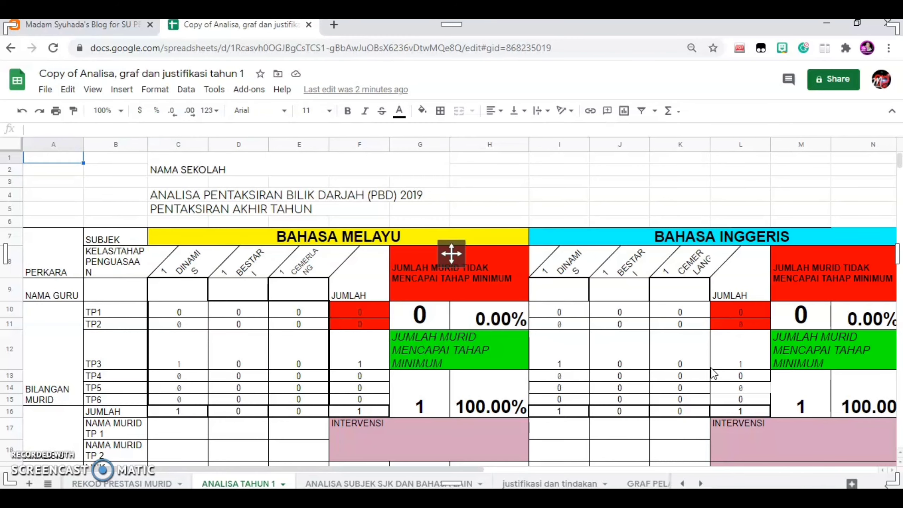
pyautogui.scroll(-2, 714, 369)
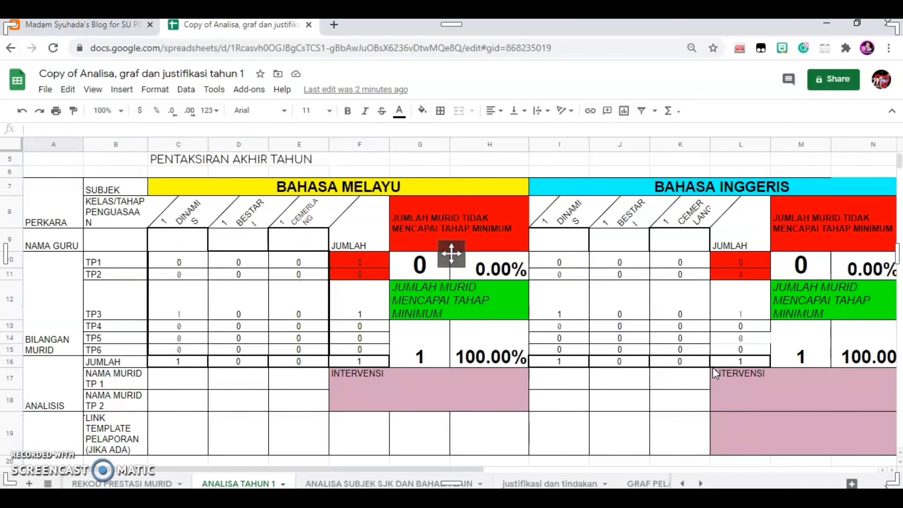
pyautogui.scroll(-3, 714, 371)
pyautogui.scroll(3, 713, 367)
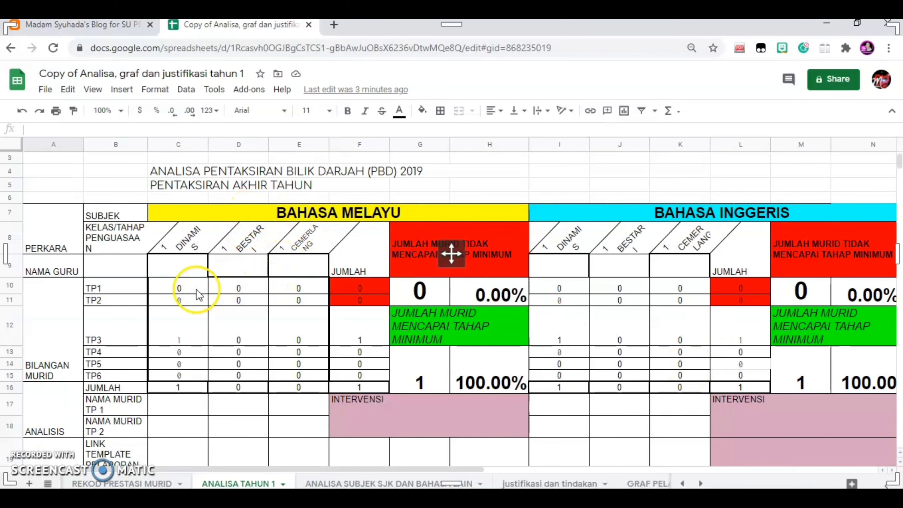
pyautogui.scroll(-1, 188, 300)
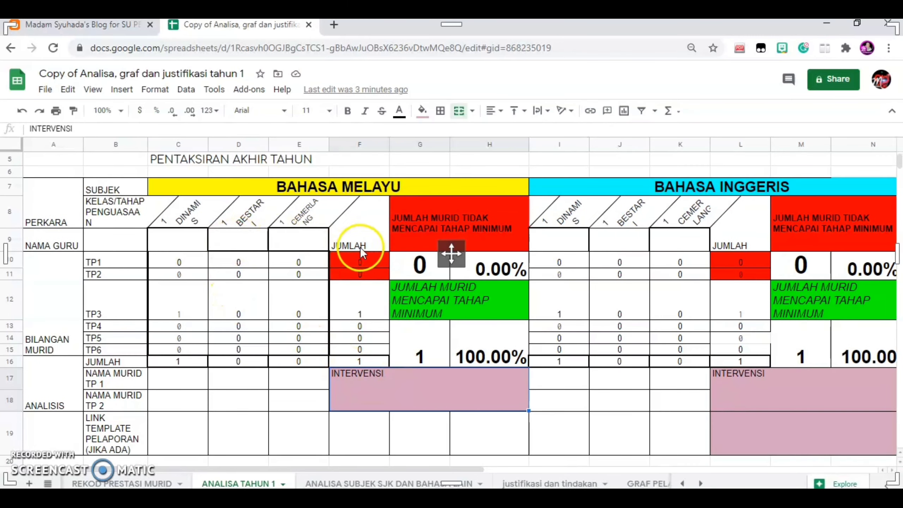
# Examine the INTERVENSI and LINK TEMPLATE PELAPORAN cells of the Bahasa Melayu table and the Matematik and Sains tables below.
pyautogui.click(373, 390)
pyautogui.scroll(-1, 377, 387)
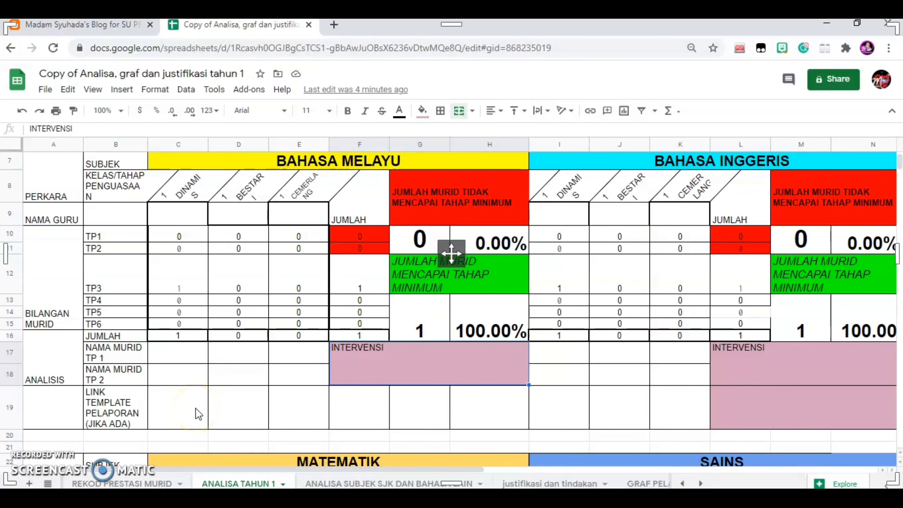
pyautogui.click(159, 405)
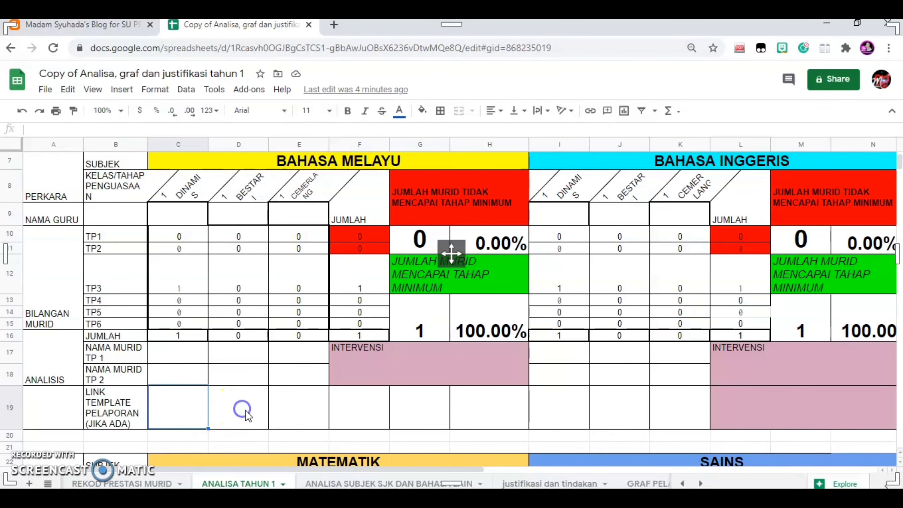
pyautogui.click(266, 419)
pyautogui.click(272, 416)
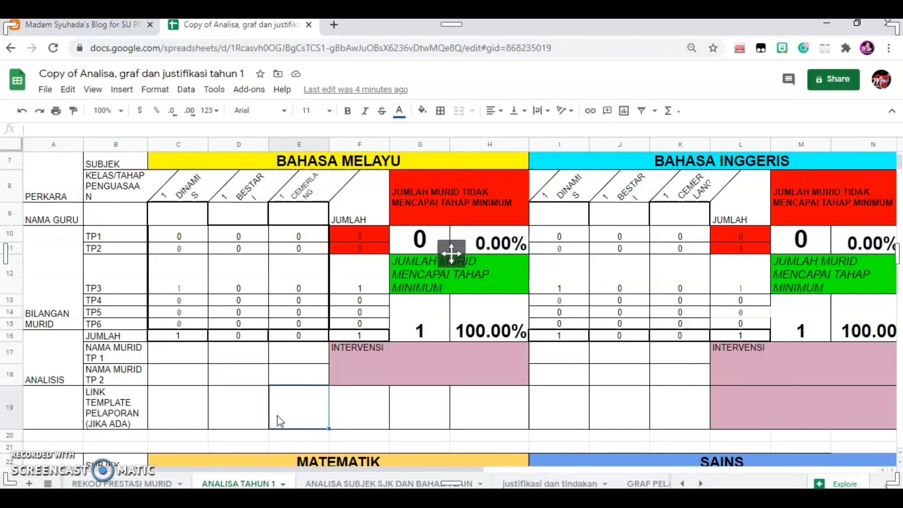
pyautogui.click(246, 407)
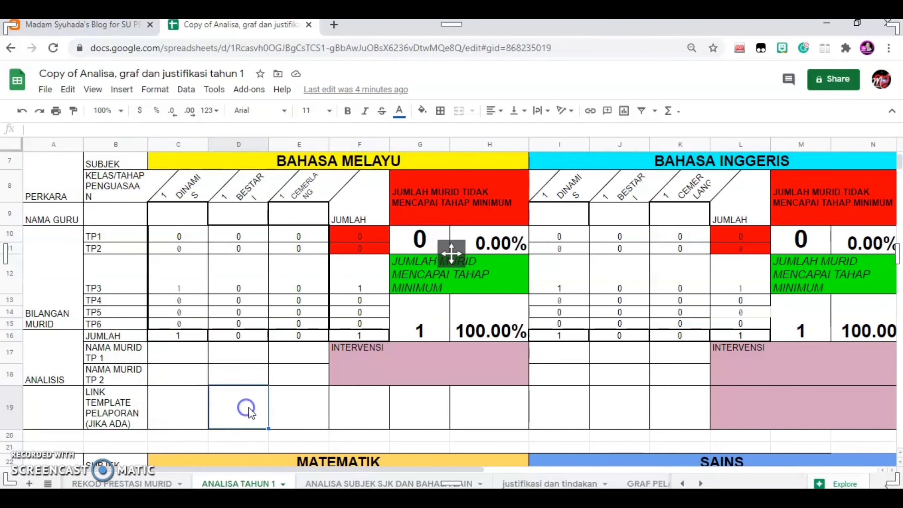
pyautogui.scroll(-2, 319, 357)
pyautogui.scroll(-5, 321, 361)
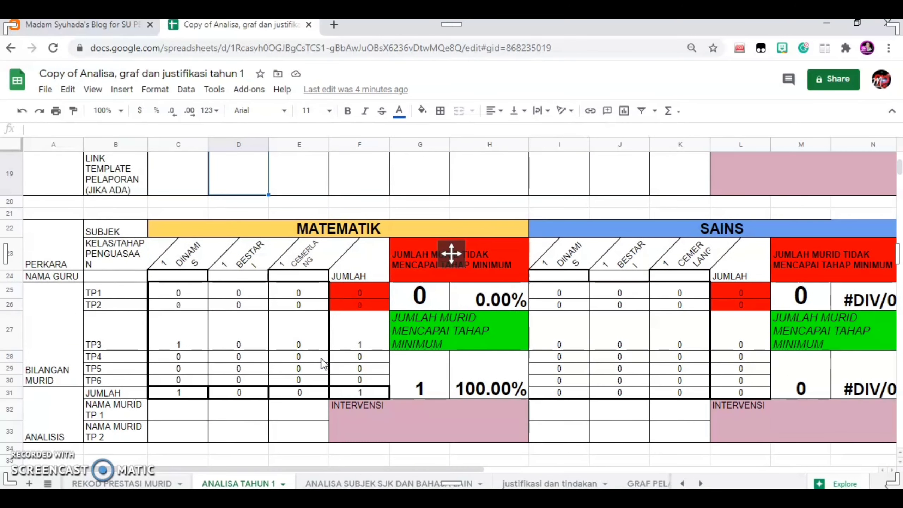
# Inspect the formulas behind the Bahasa Melayu cells for levels 1 and 2 on the justifikasi dan tindakan sheet.
pyautogui.click(389, 483)
pyautogui.click(550, 483)
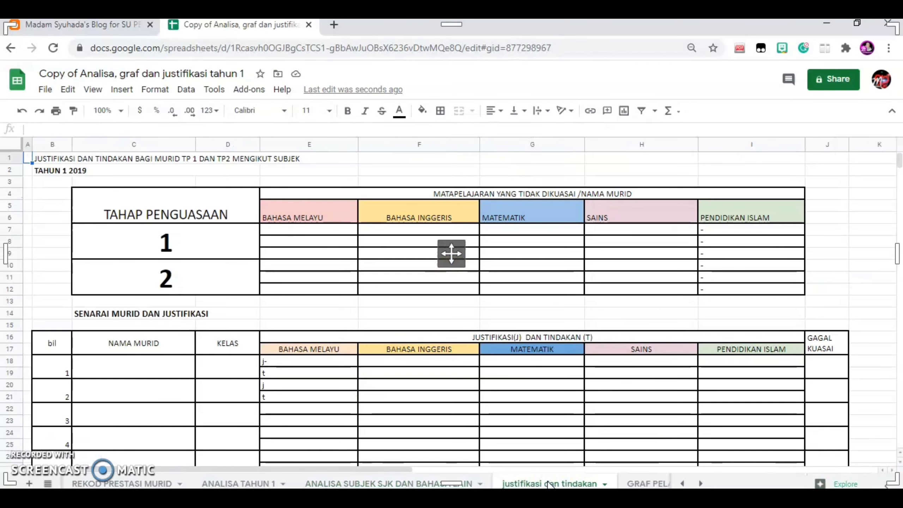
pyautogui.click(578, 231)
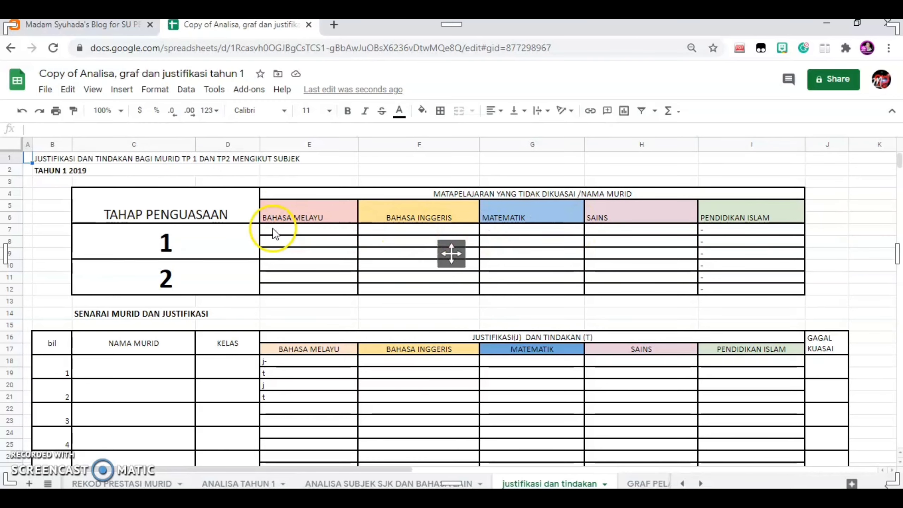
pyautogui.click(135, 168)
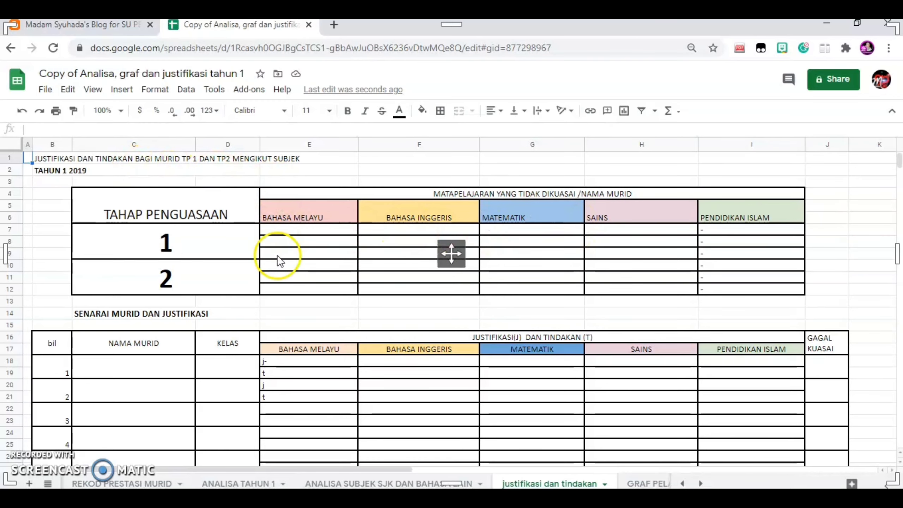
pyautogui.click(283, 230)
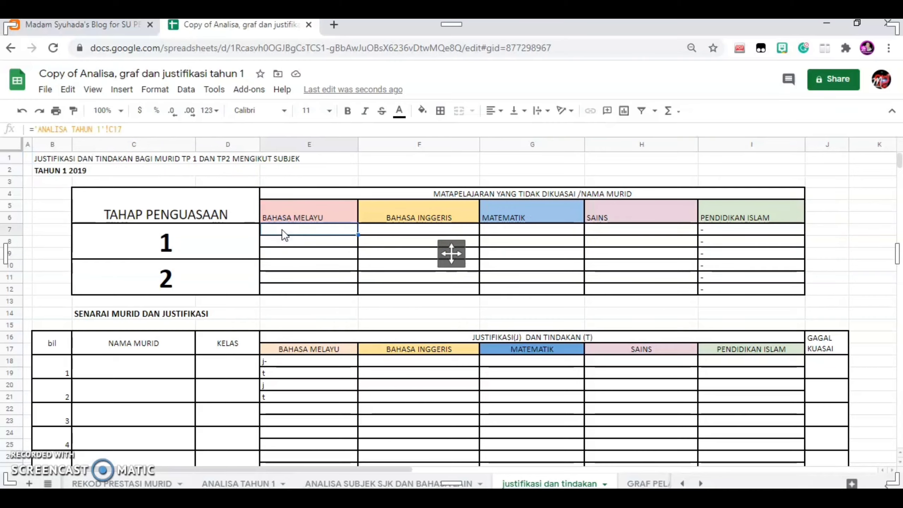
pyautogui.click(281, 242)
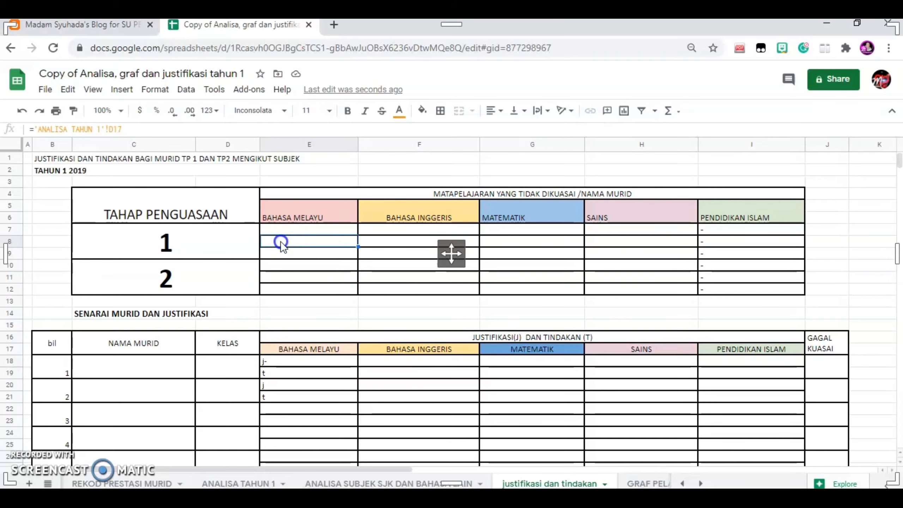
pyautogui.click(281, 227)
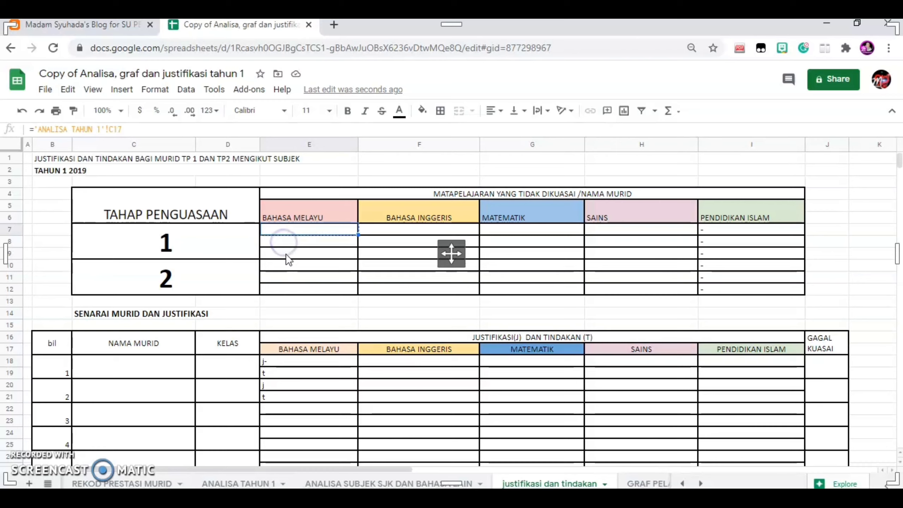
pyautogui.click(308, 281)
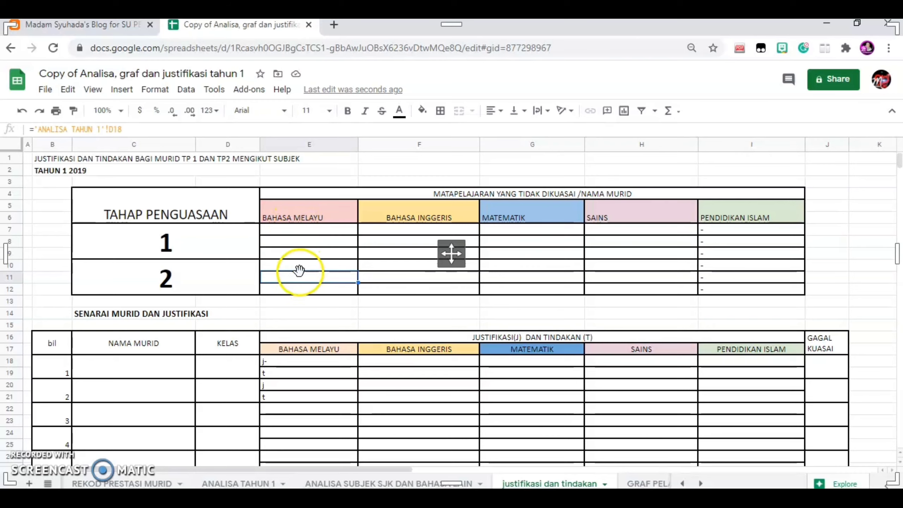
pyautogui.click(308, 294)
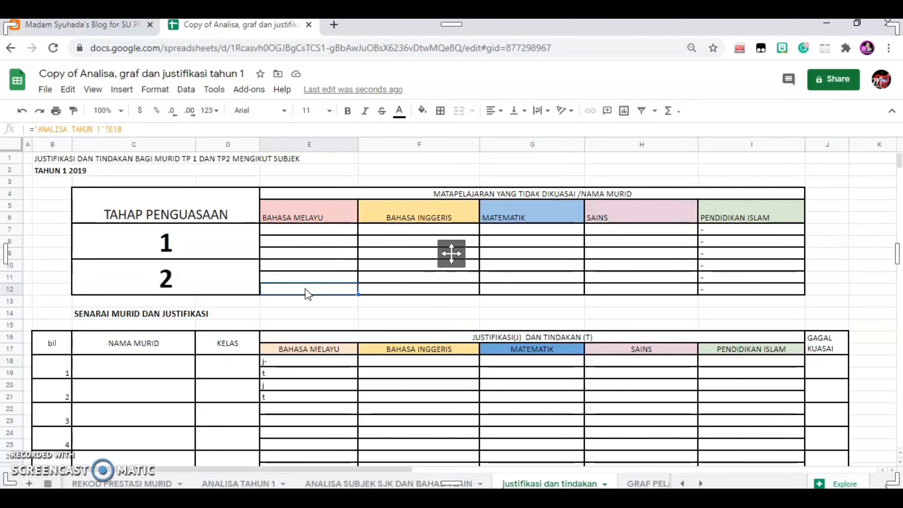
# Insert a row above row 12 in the level 2 block and another above row 8 in the level 1 block.
pyautogui.rightClick(307, 295)
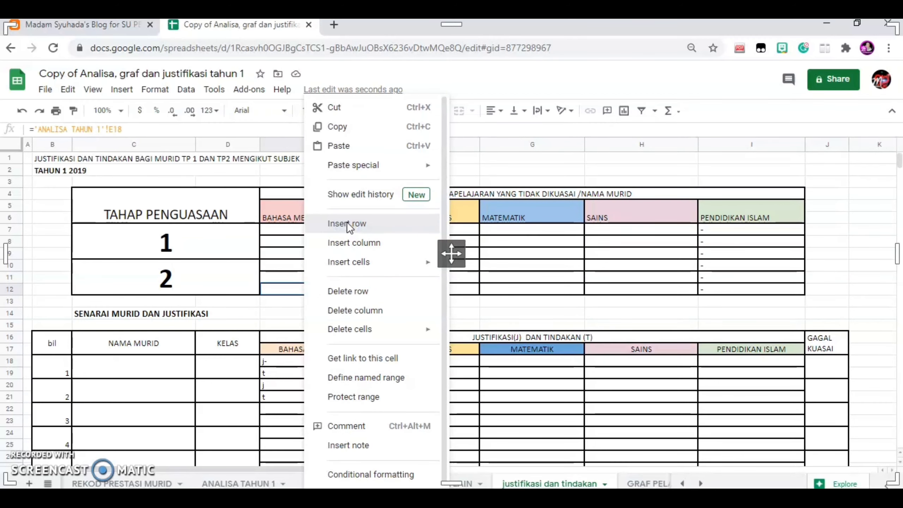
pyautogui.click(347, 223)
pyautogui.click(294, 287)
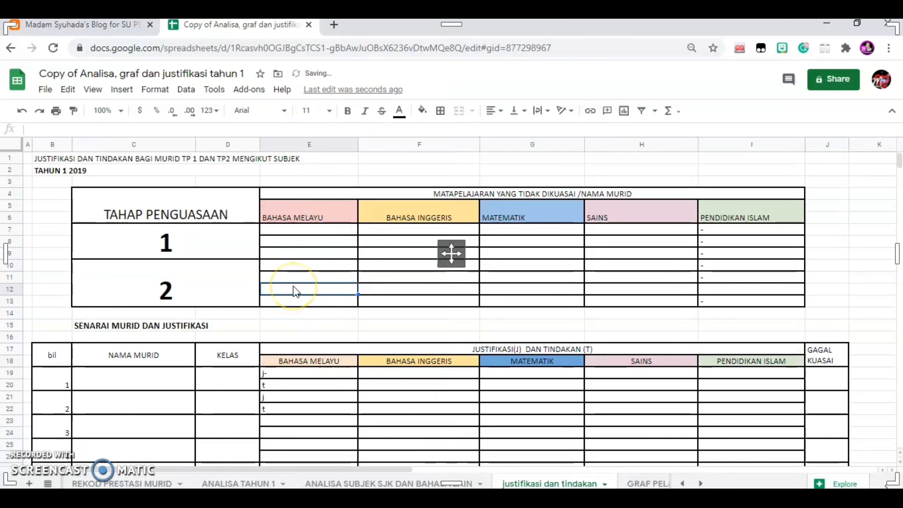
pyautogui.click(294, 241)
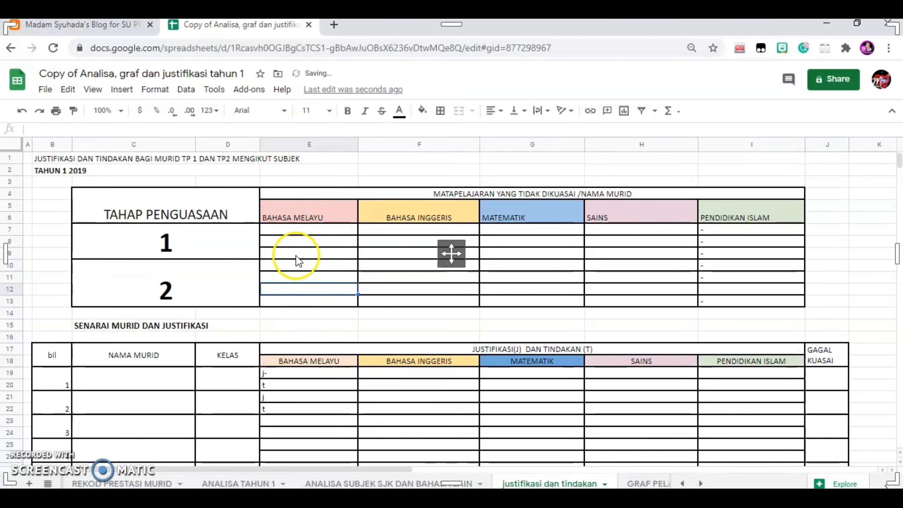
pyautogui.rightClick(292, 238)
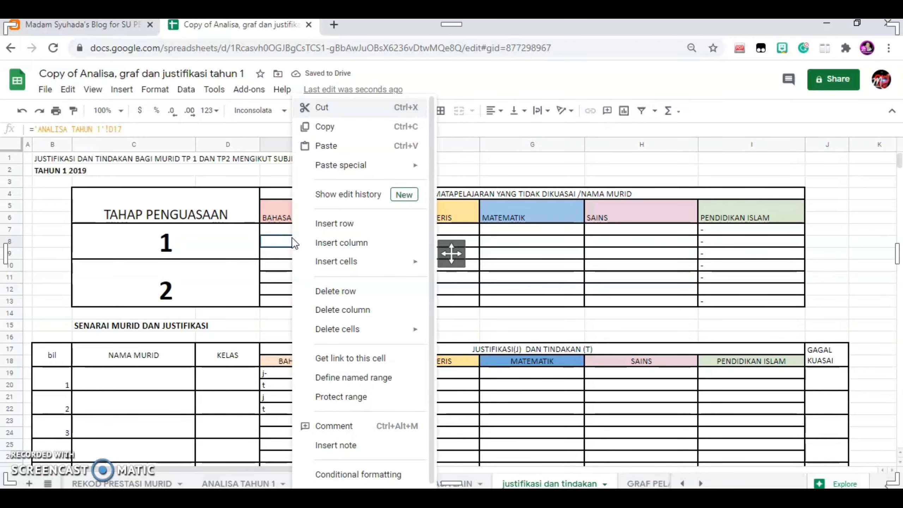
pyautogui.click(325, 225)
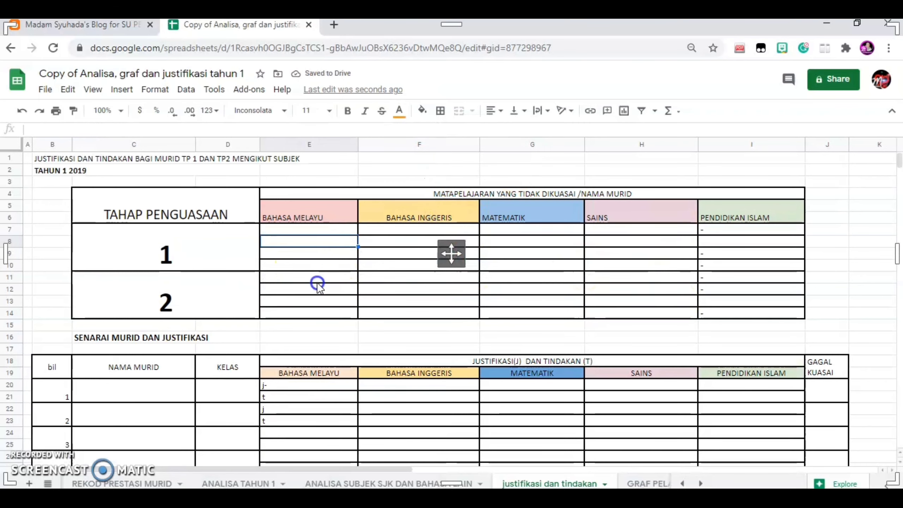
# Review the first pupil's name, class and Bahasa Melayu justification and action cells in the SENARAI MURID DAN JUSTIFIKASI table.
pyautogui.scroll(-1, 316, 285)
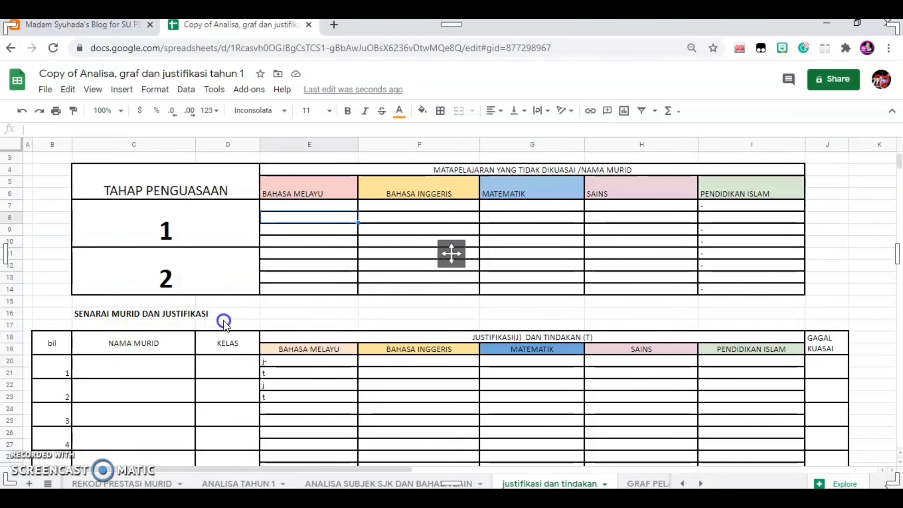
pyautogui.scroll(-1, 290, 394)
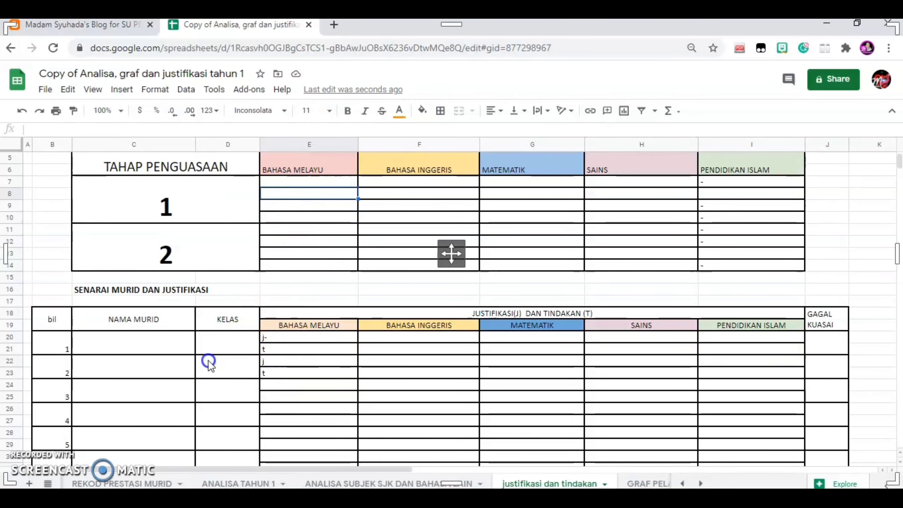
pyautogui.click(121, 340)
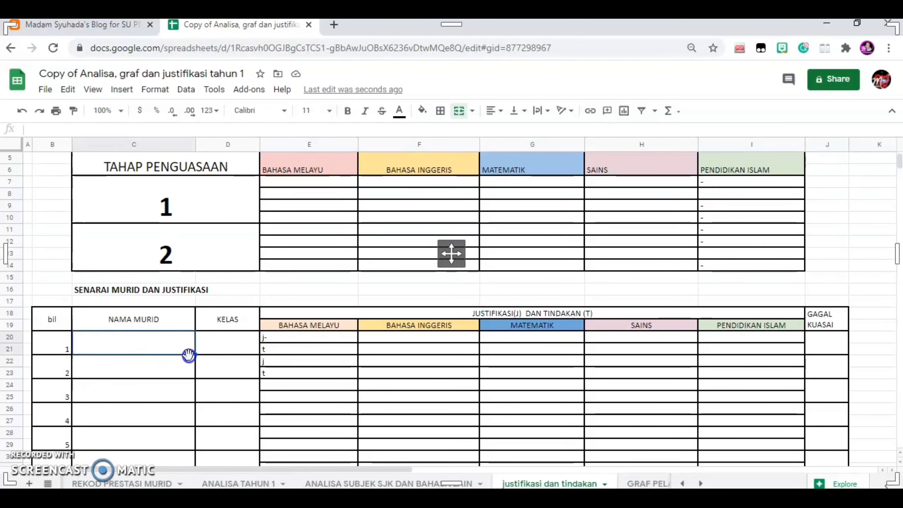
pyautogui.click(224, 353)
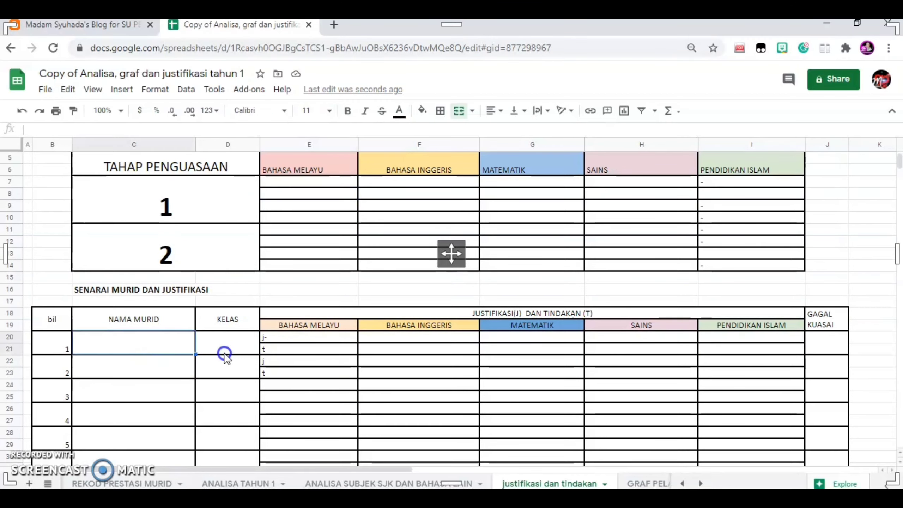
pyautogui.click(289, 342)
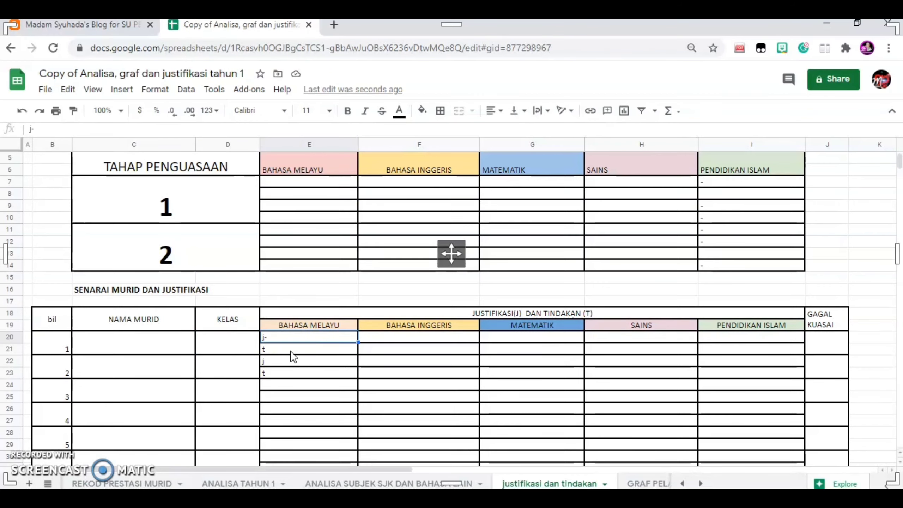
pyautogui.click(290, 344)
pyautogui.hotkey('ctrl', 'c')
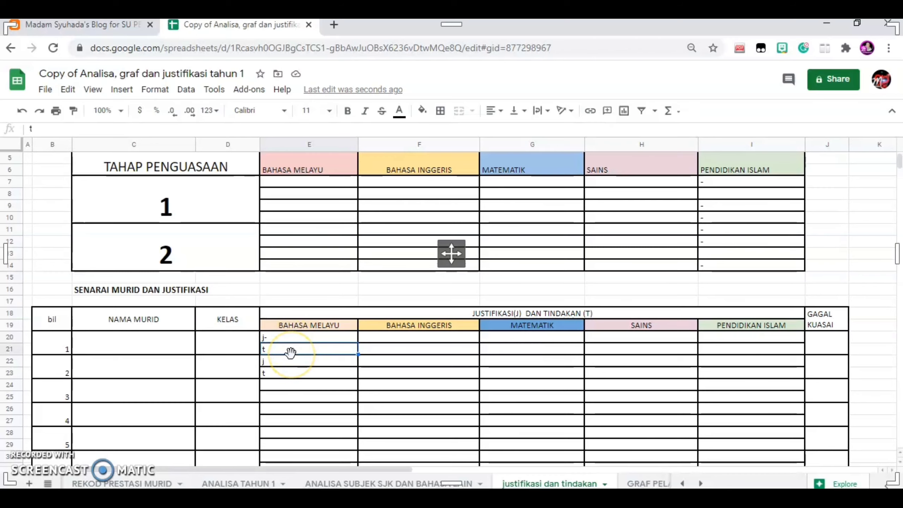
pyautogui.press('Escape')
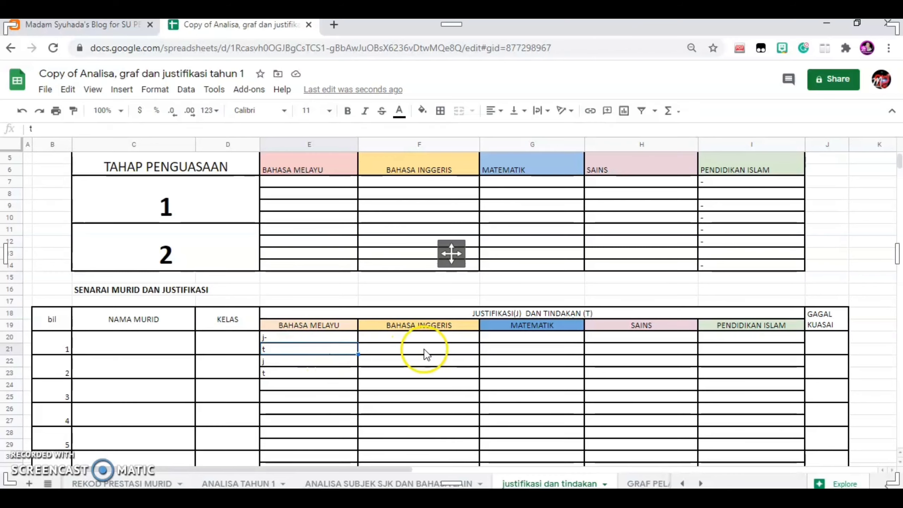
# Read the explanatory notes beneath the SENARAI MURID DAN JUSTIFIKASI table and recheck its Bahasa Melayu j and t rows.
pyautogui.scroll(-1, 431, 354)
pyautogui.scroll(-3, 433, 358)
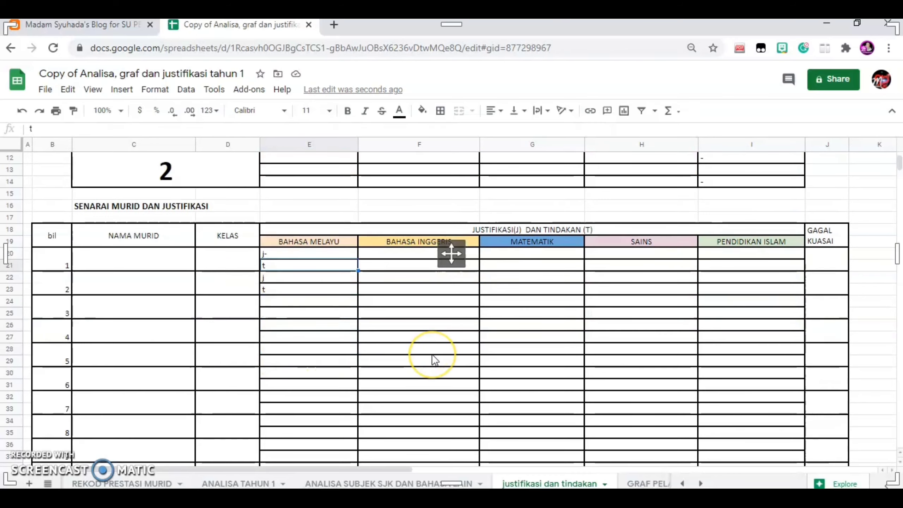
pyautogui.scroll(-3, 434, 359)
pyautogui.scroll(-1, 433, 361)
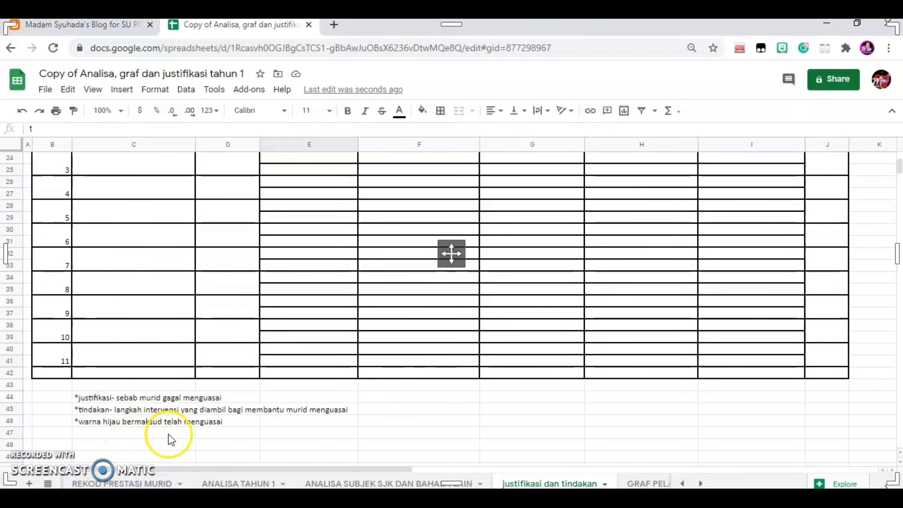
pyautogui.scroll(10, 313, 424)
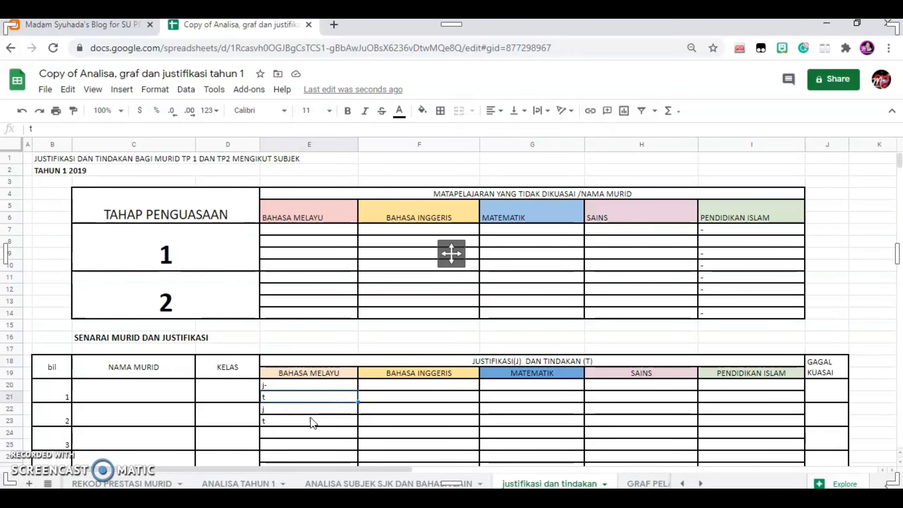
pyautogui.scroll(-3, 313, 424)
pyautogui.click(263, 397)
pyautogui.click(303, 343)
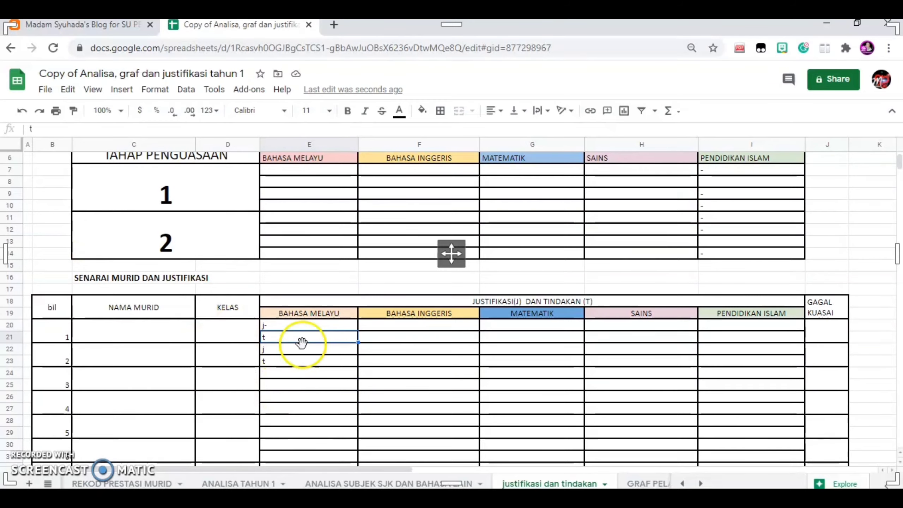
# Open the GRAF PELAPORAN sheet and examine the pupil counts per TP for Bahasa Melayu and Bahasa Inggeris.
pyautogui.click(656, 484)
pyautogui.click(406, 337)
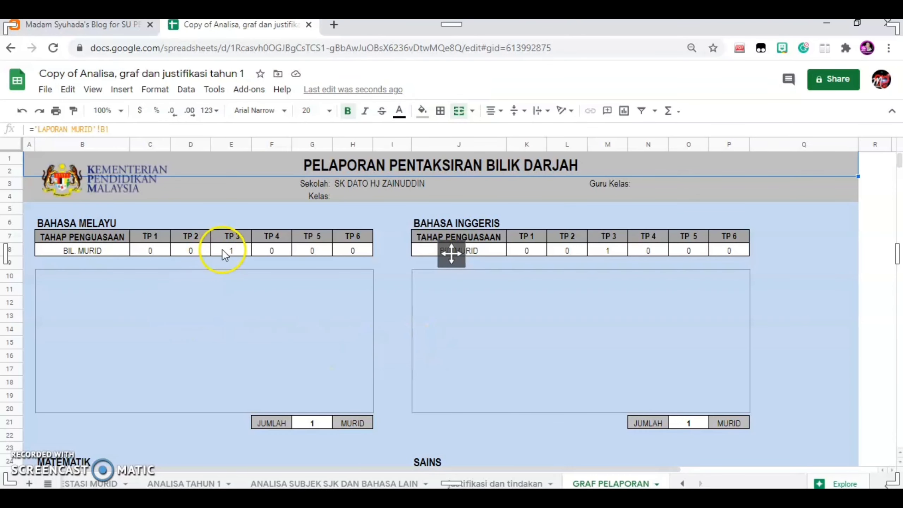